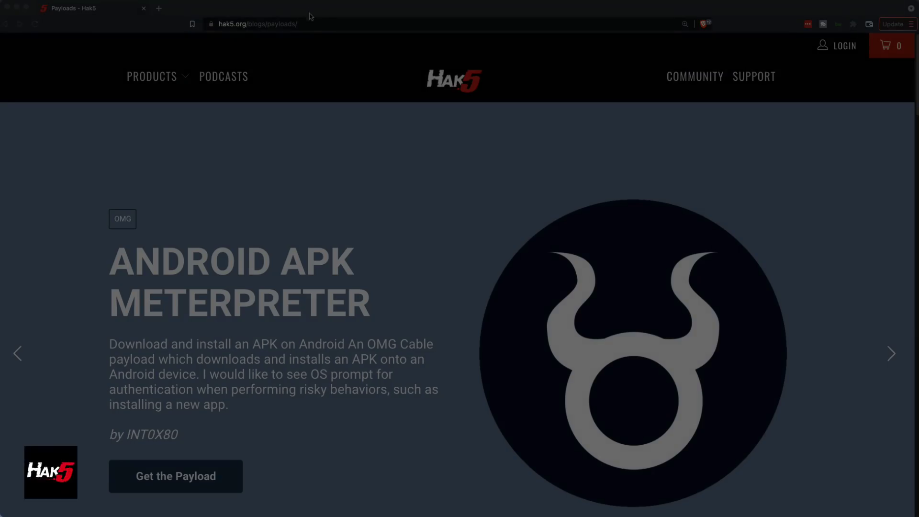
- Go from the Hak5 Payloads page to o-mg.github.io/WebFlasher in the address bar
click(311, 24)
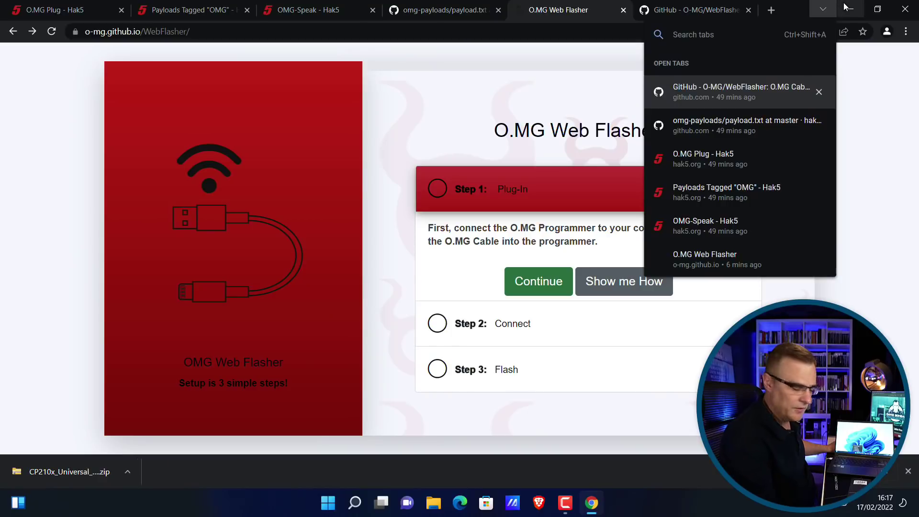
- Open Device Manager from Windows search and select HID Keyboard Device under Keyboards
click(847, 6)
click(354, 502)
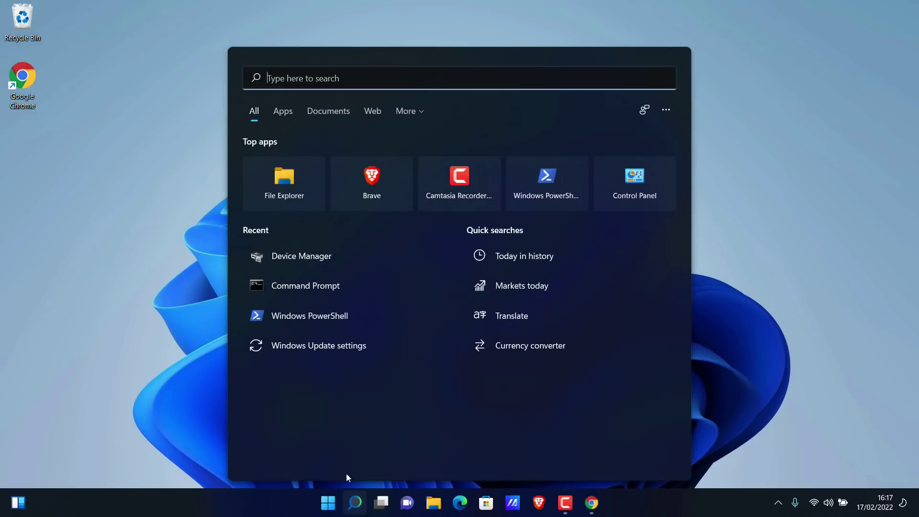
click(252, 261)
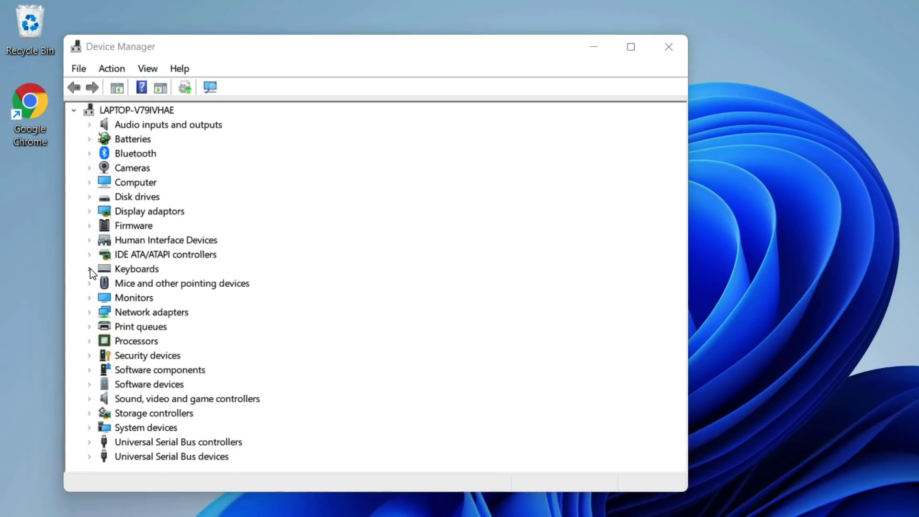
click(67, 201)
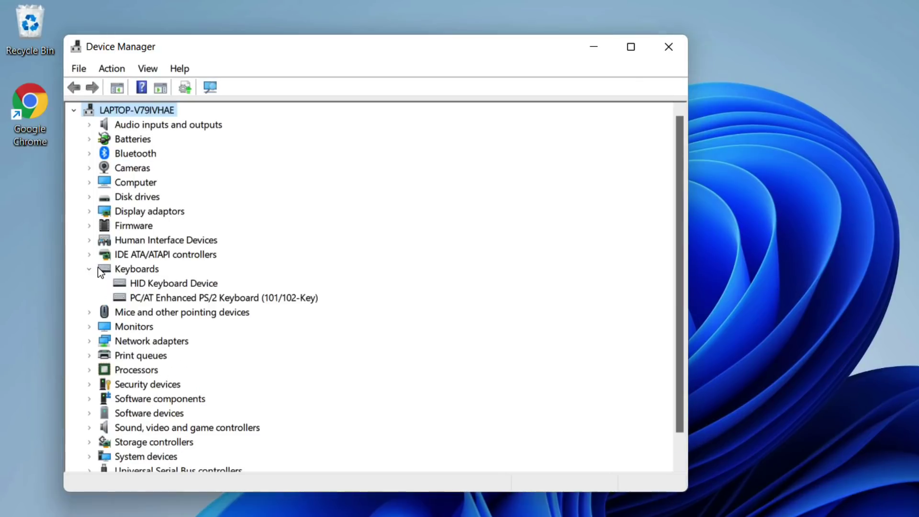
click(156, 284)
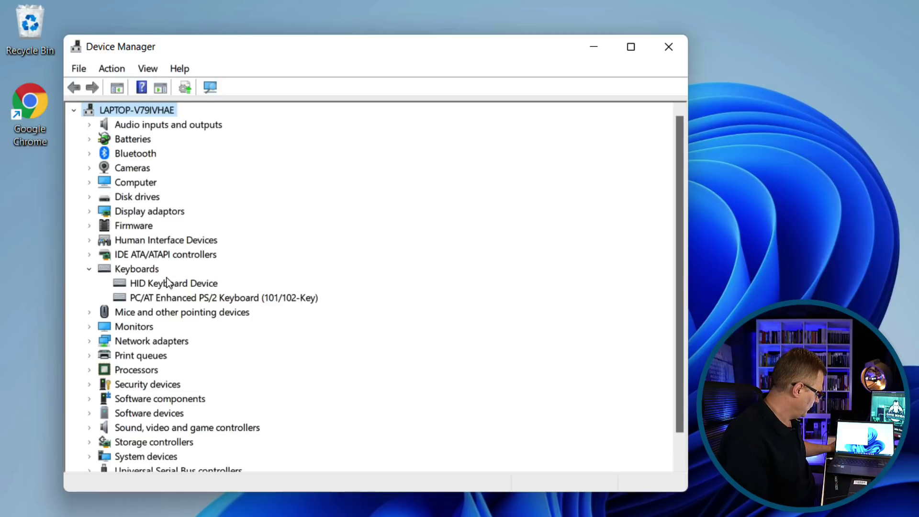
click(161, 281)
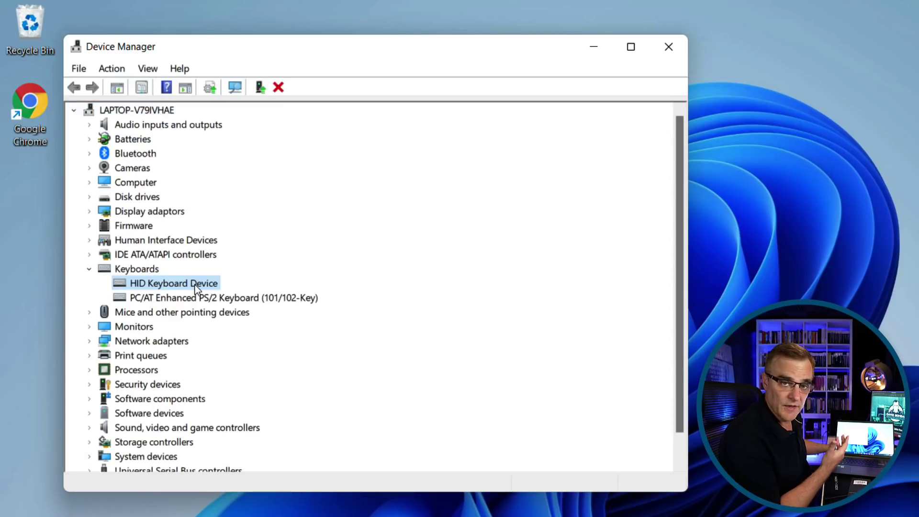
key(super+s)
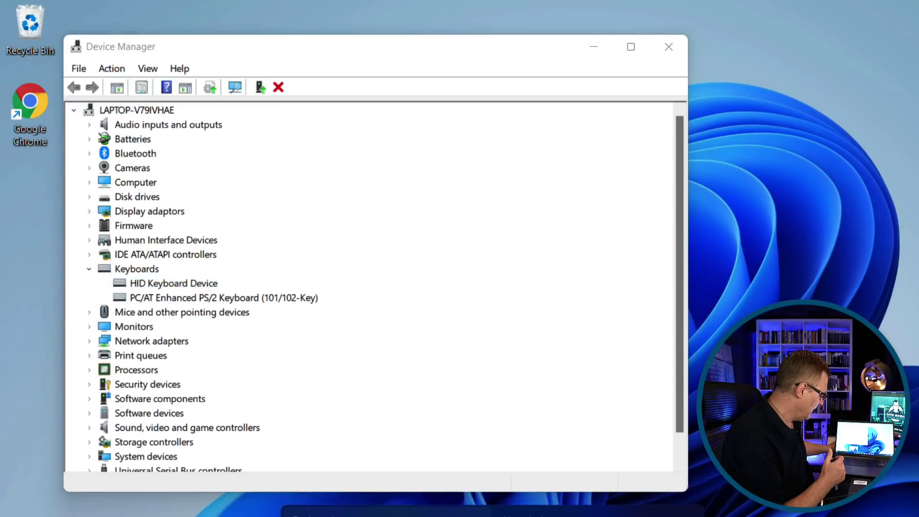
text(wi)
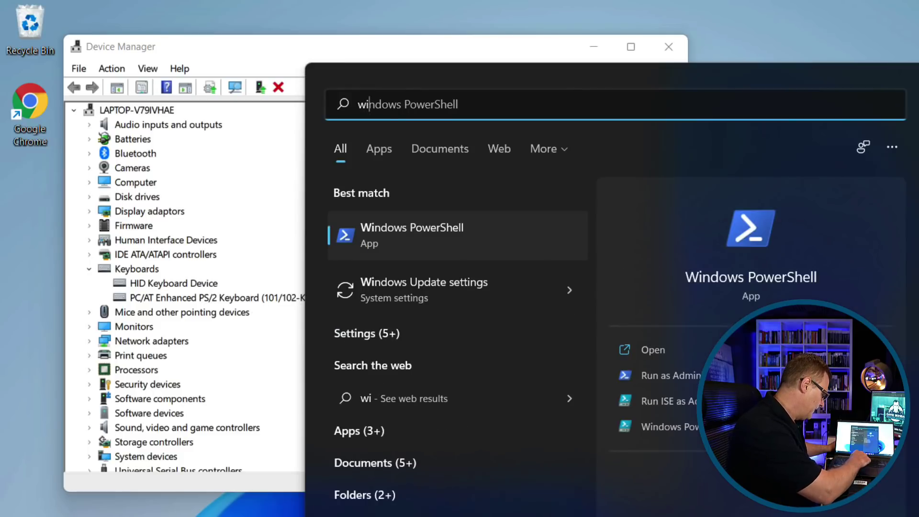
text(nver)
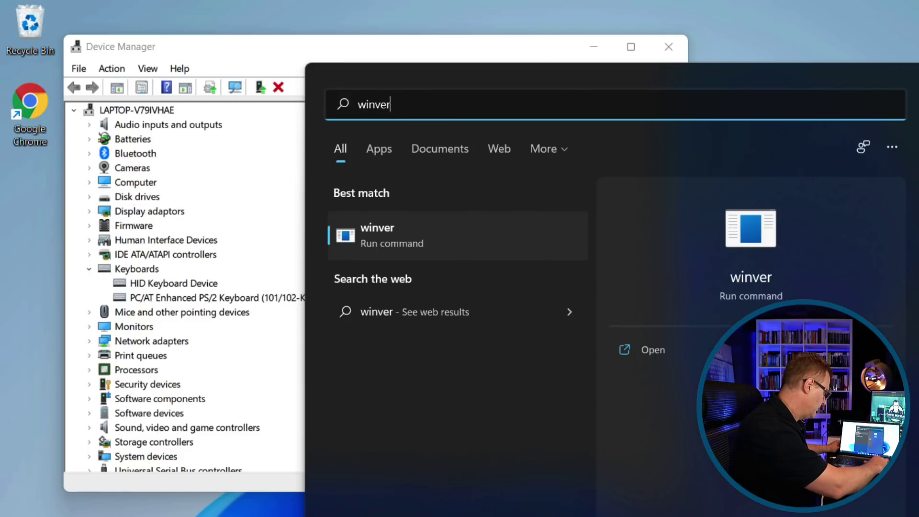
key(Return)
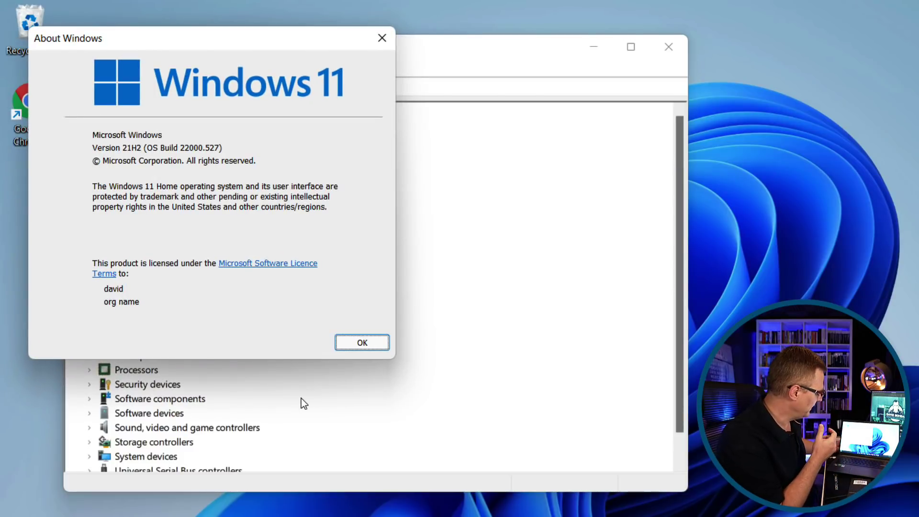
click(344, 338)
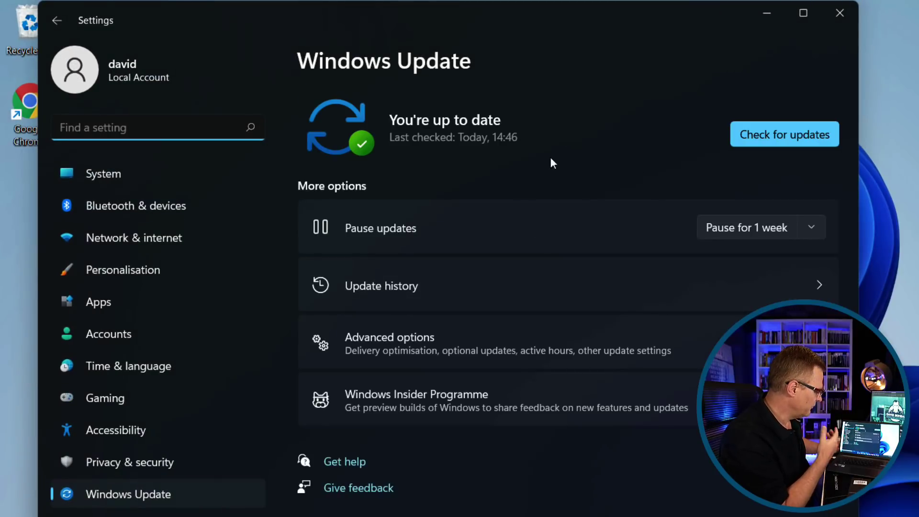
click(742, 125)
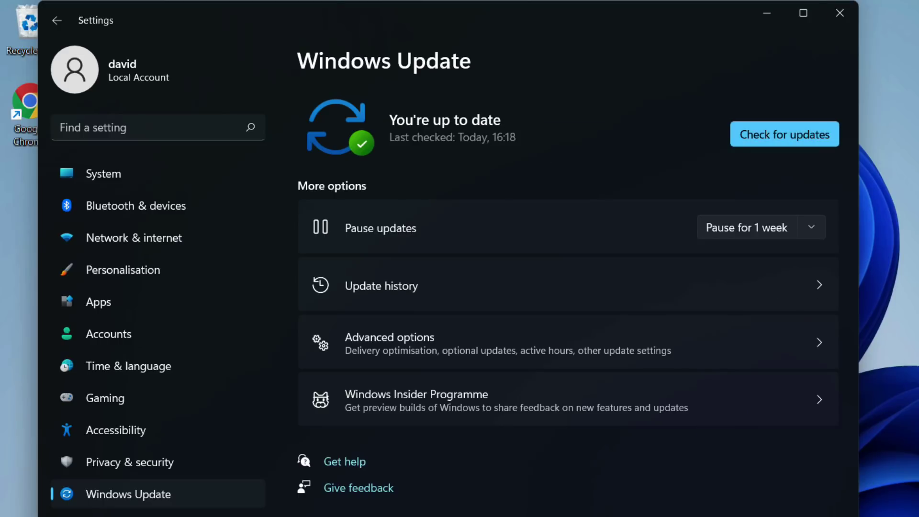
- Close Windows Update, then join the O.MG network from the iPhone's Wi-Fi settings
click(845, 14)
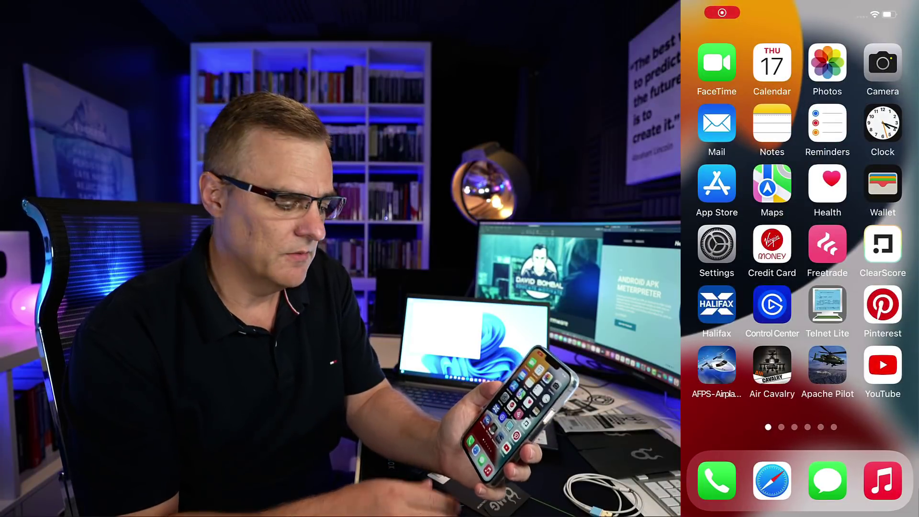
click(717, 244)
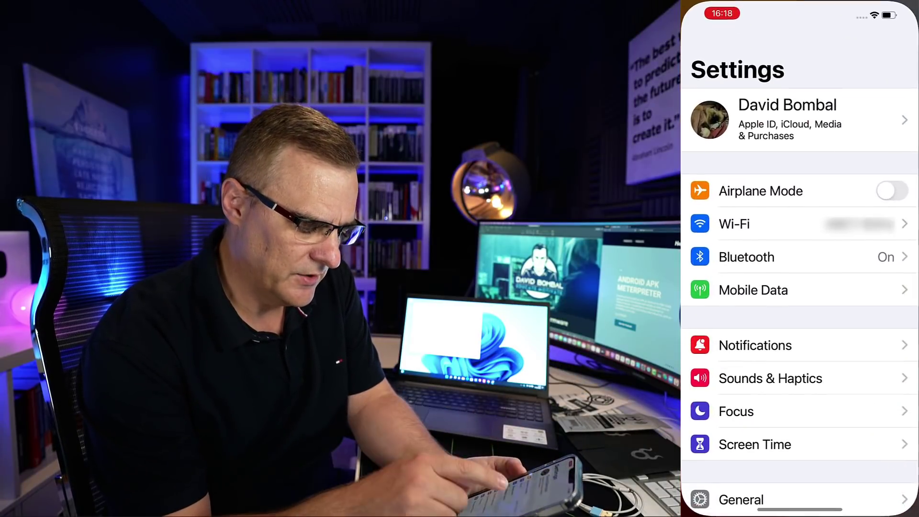
click(799, 223)
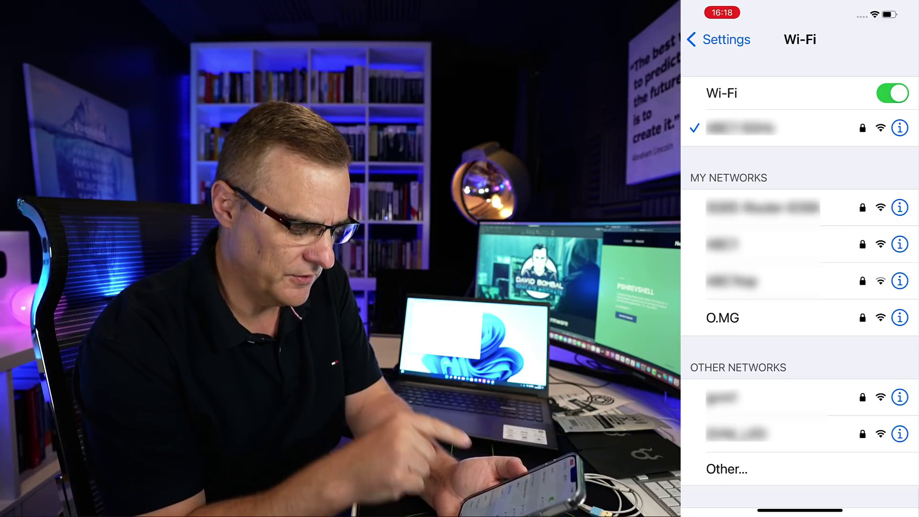
click(722, 317)
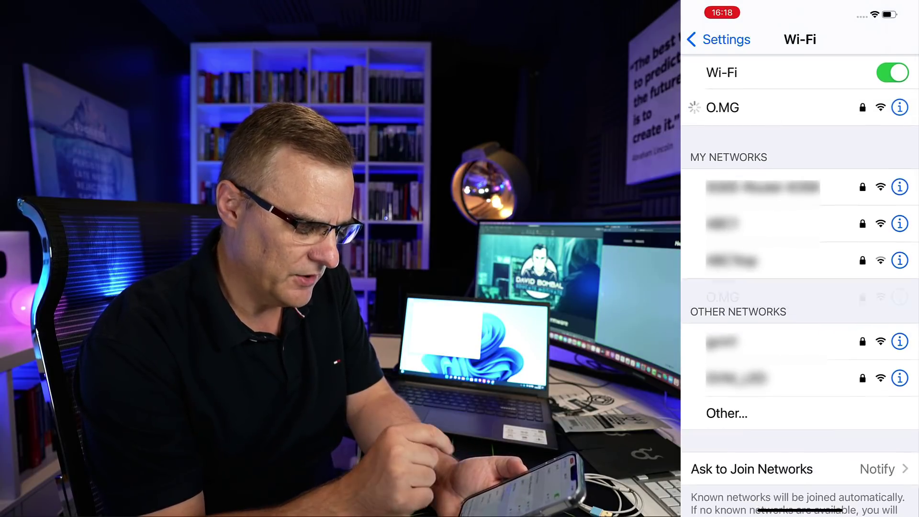
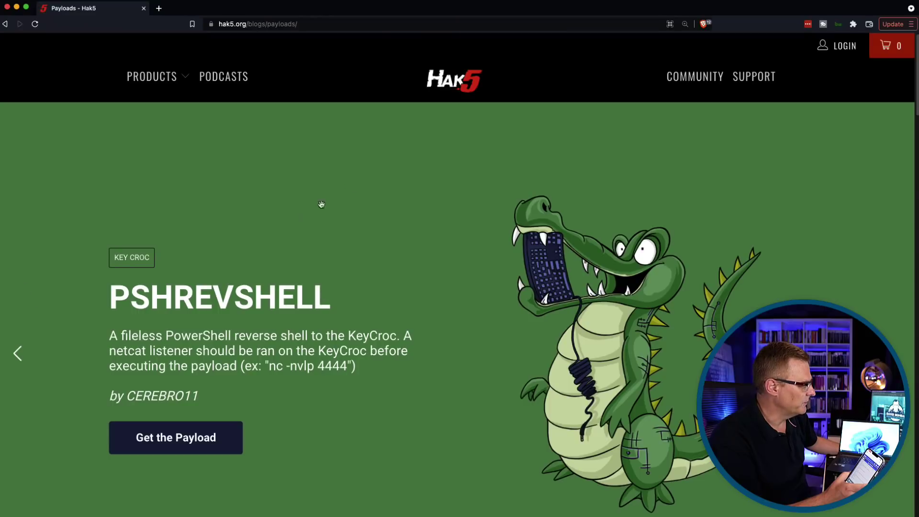
- Scroll down the Hak5 Payloads library page to browse the payload list
scroll(319, 206, down, 10)
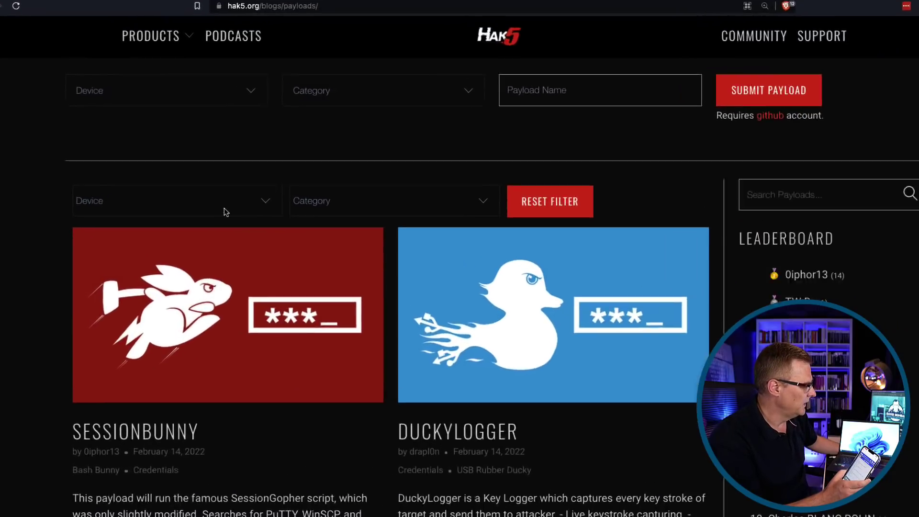
- Filter the payload list by Device to show only OMG payloads
click(221, 201)
click(212, 263)
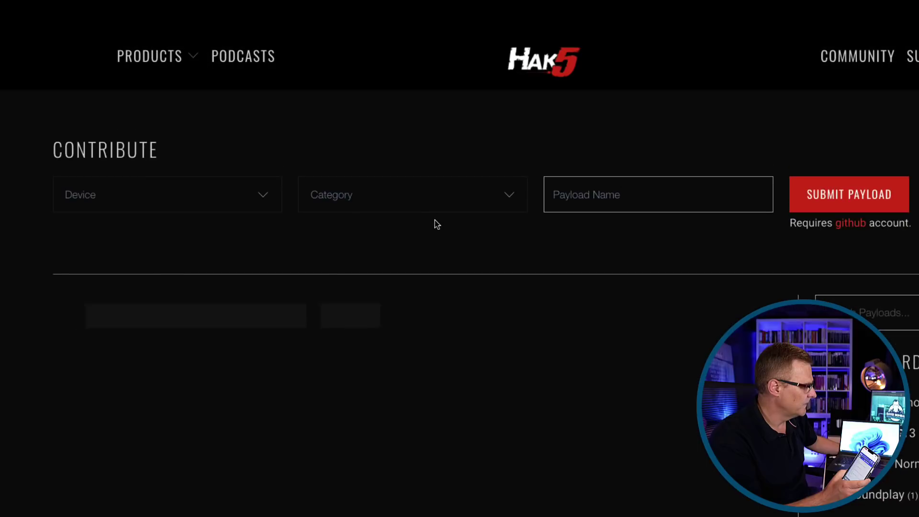
scroll(479, 392, down, 4)
scroll(442, 311, up, 4)
click(441, 301)
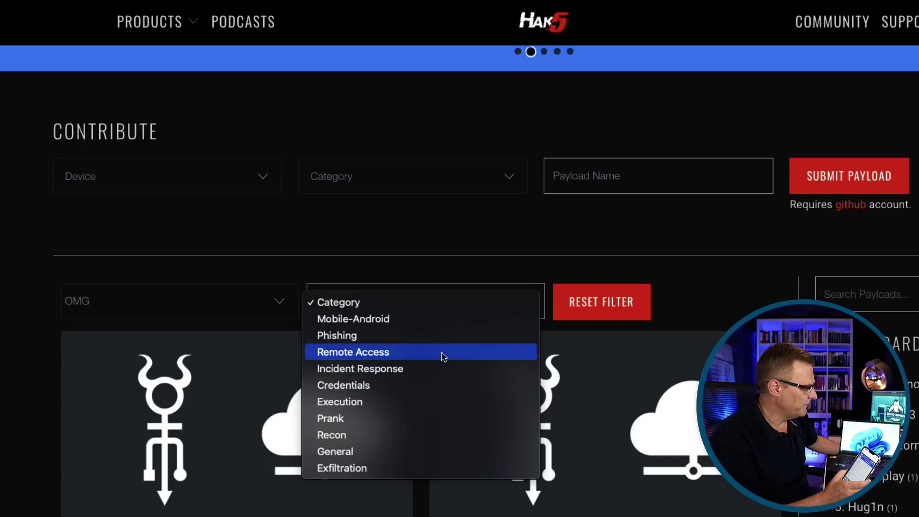
click(424, 501)
scroll(428, 498, down, 10)
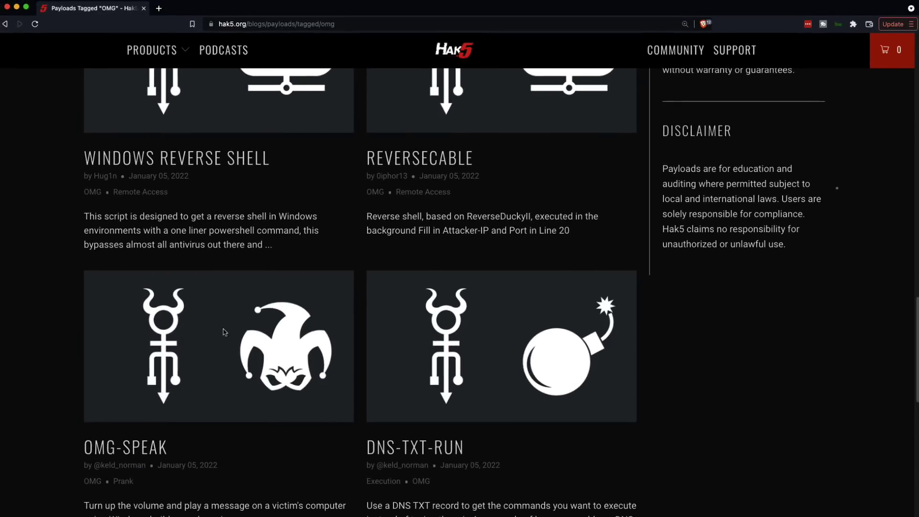
- Open the OMG-SPEAK payload page in a new tab and switch to it
right_click(223, 332)
click(231, 343)
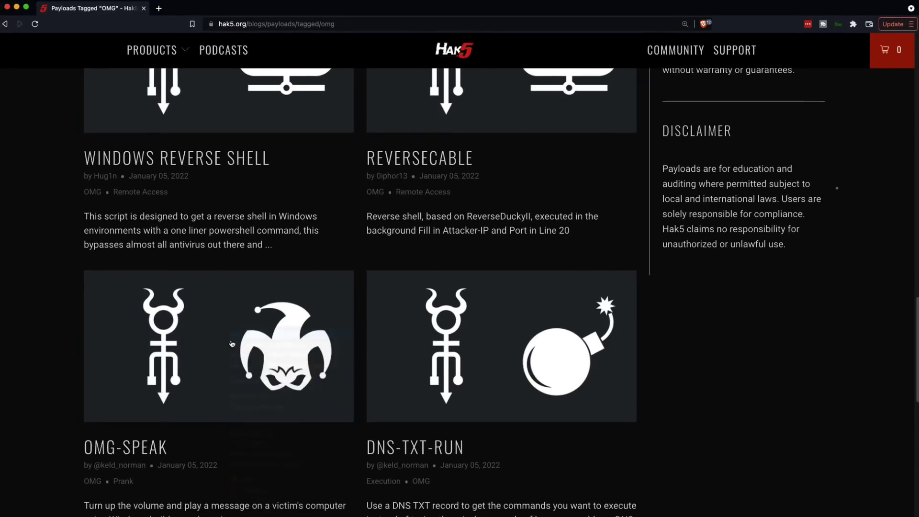
click(182, 10)
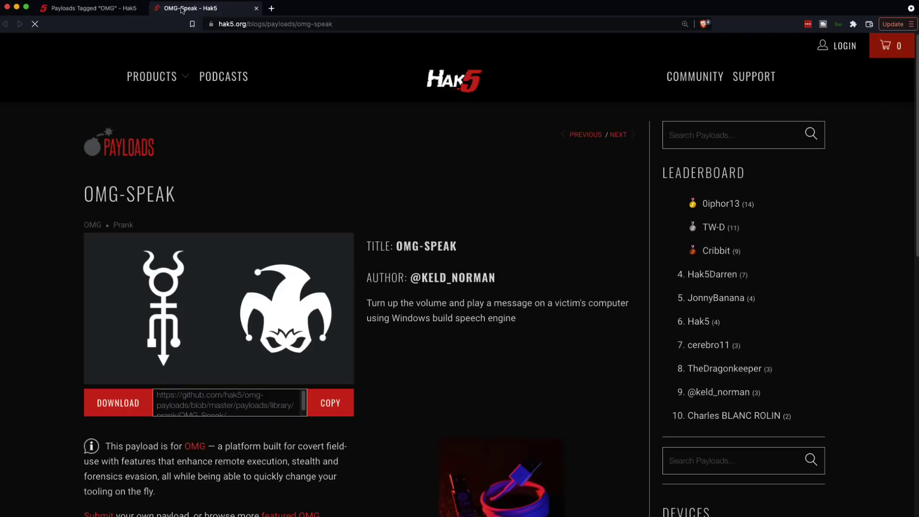
- Copy the payload's GitHub link and load the OMG-Speak folder in a new tab
click(341, 404)
click(270, 8)
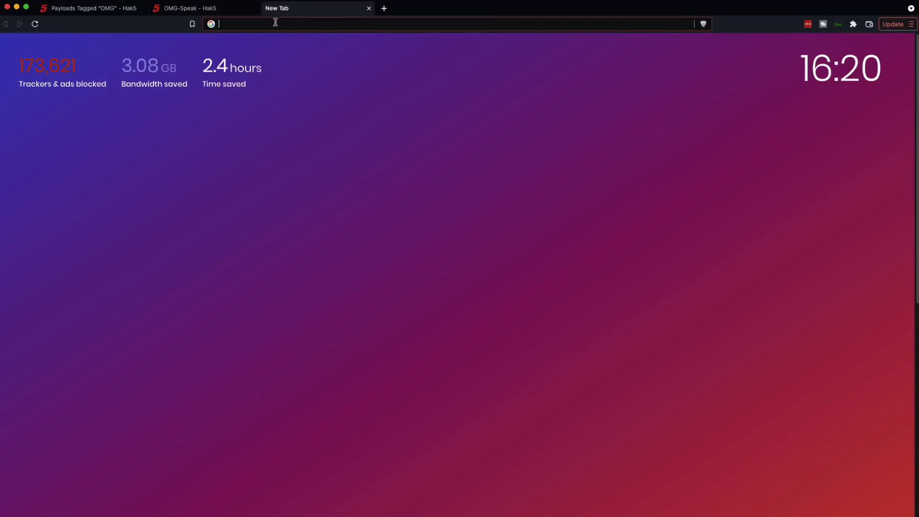
right_click(275, 23)
click(312, 79)
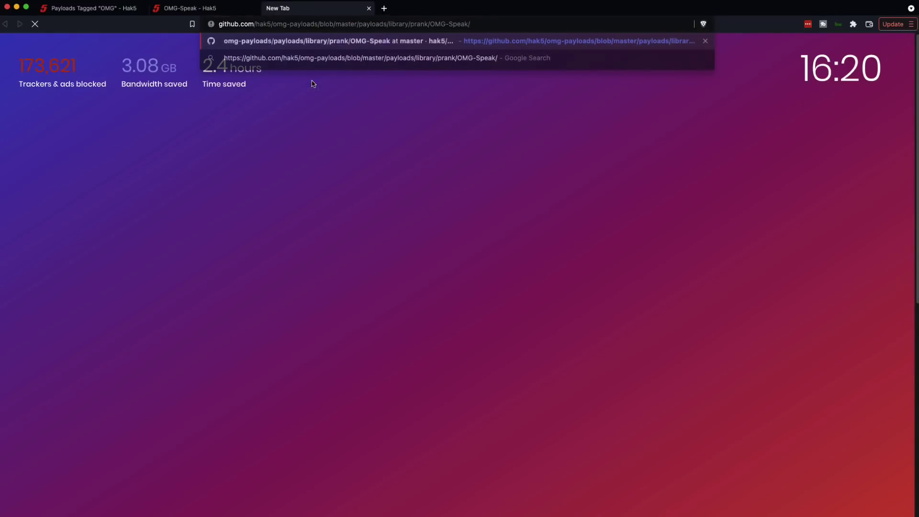
key(Return)
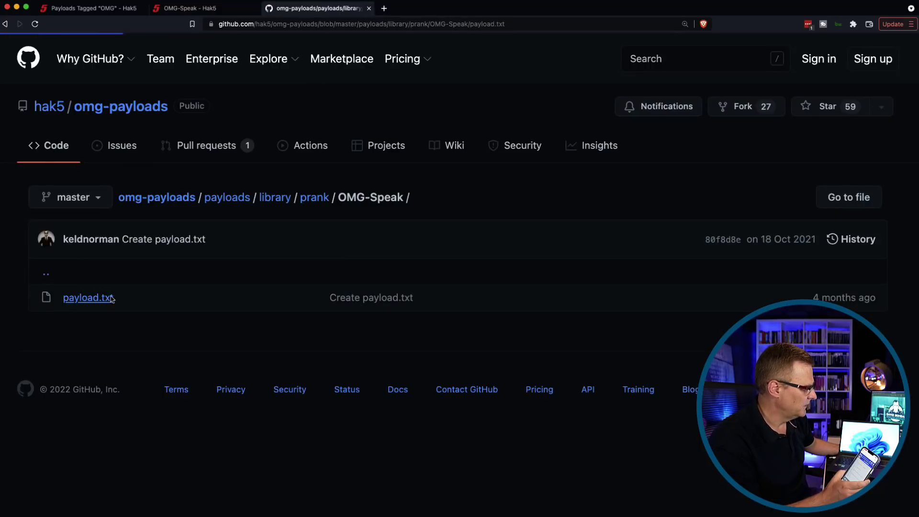
scroll(313, 363, down, 2)
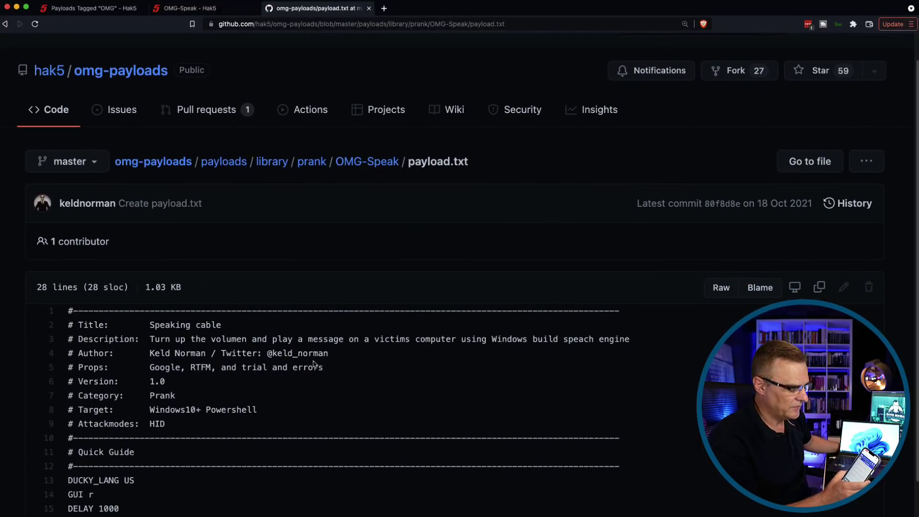
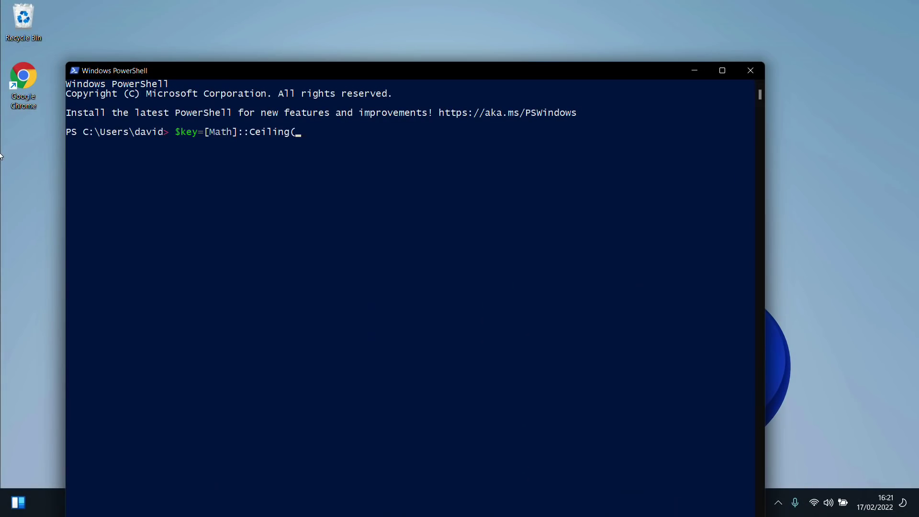
- Run the SendKeys loop raising volume to 100, create a SAPI.SpVoice object, and speak 'Hello'
text(ell;for($i=0;$i -lt $key;$i++){$obj.SendKeys([char] 175)})
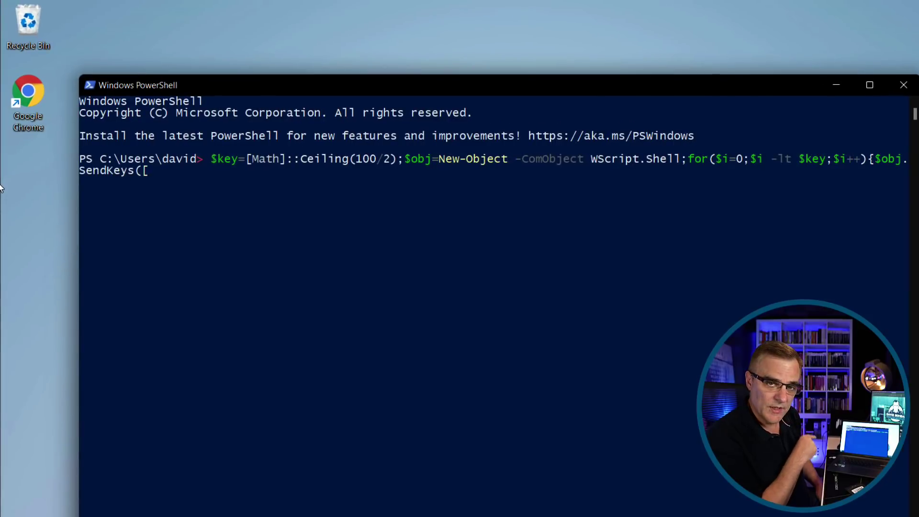
key(Return)
text($sp=New-Object -ComObject SAPI.SpVoice)
key(Return)
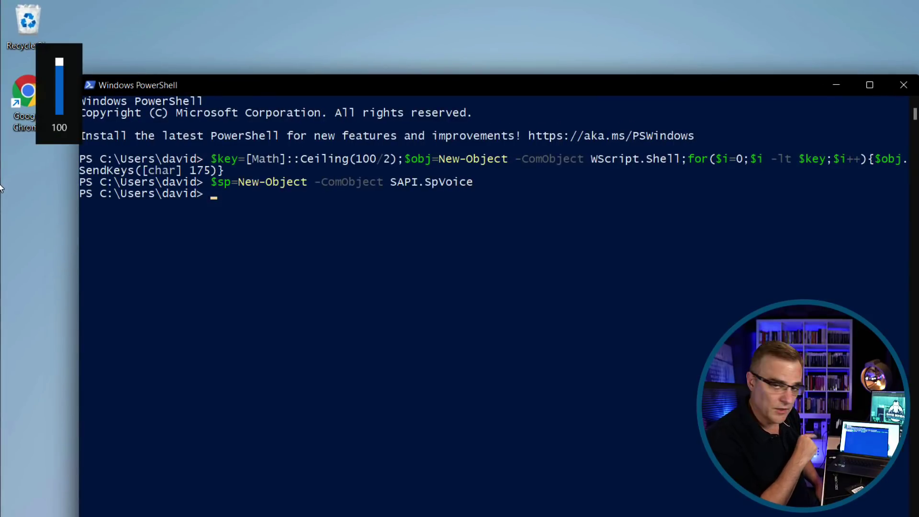
text($sp.Speak("Hello"))
key(Return)
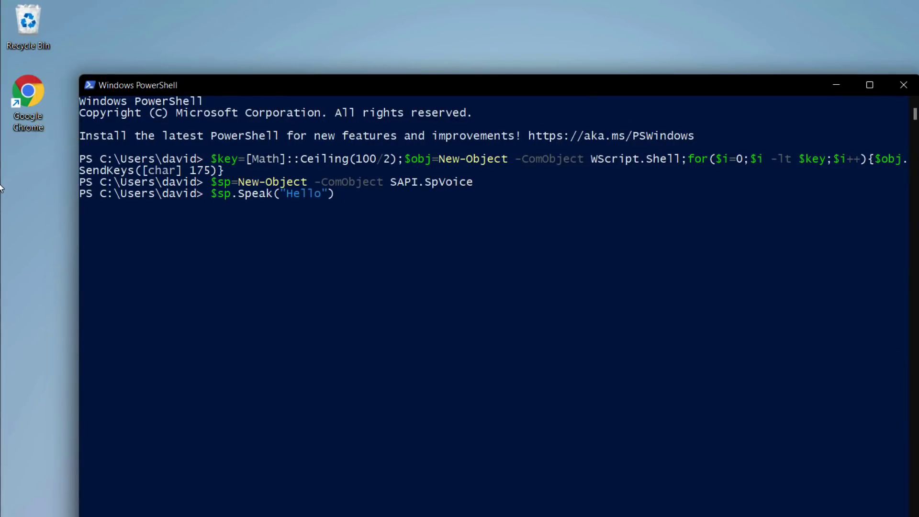
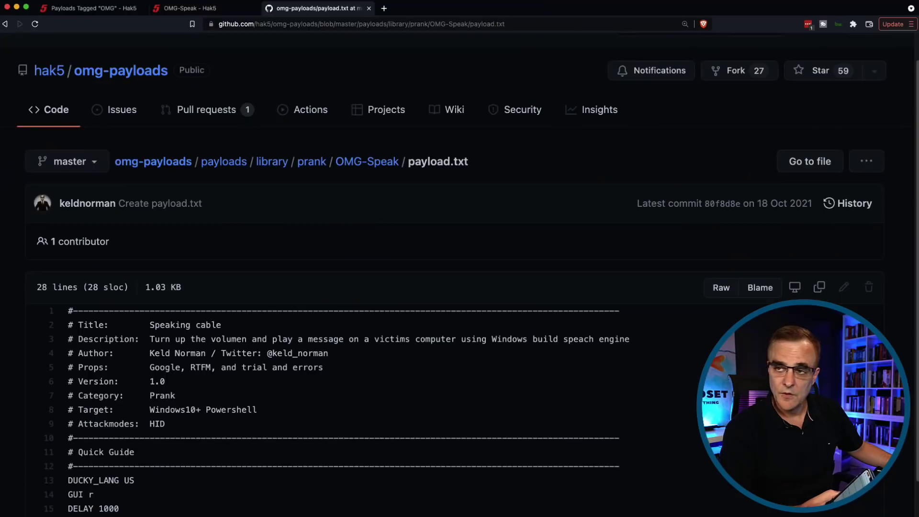
- Scroll the OMG-Speak payload.txt down to reveal lines 13–28 through the final line
scroll(306, 350, down, 5)
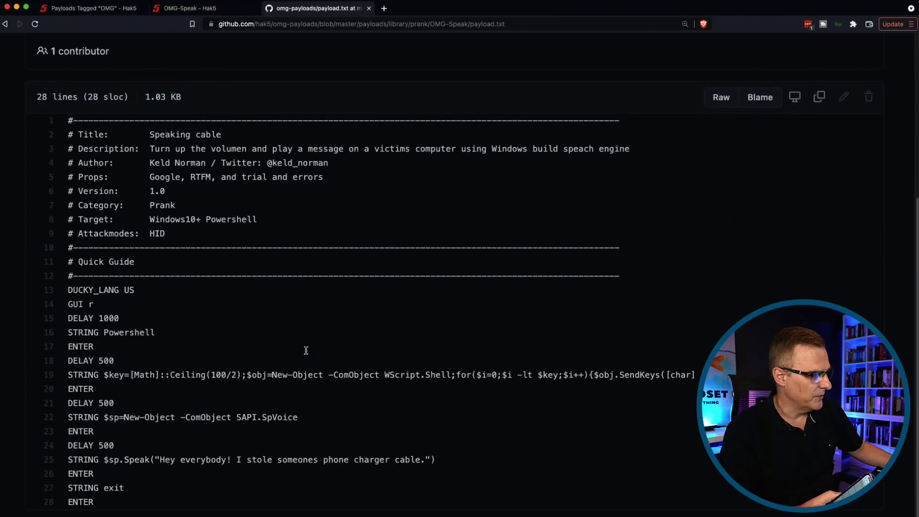
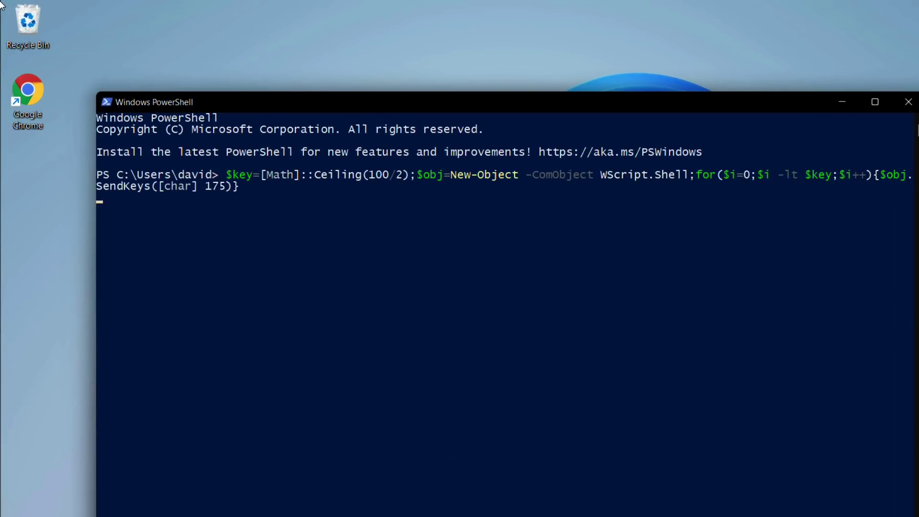
- Create a SAPI.SpVoice object in $sp and have it speak "Hello" aloud
text(omObject SAPI.SpVoice)
key(Return)
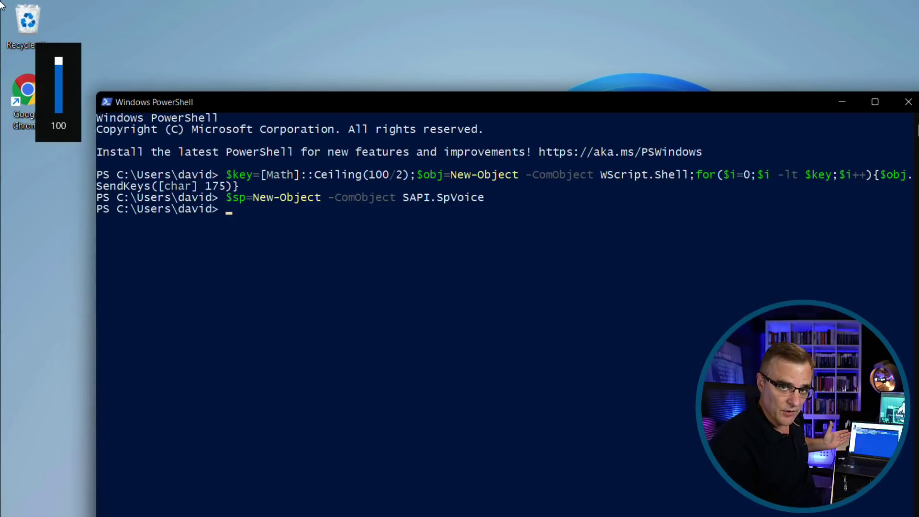
text($sp.Speak("Hello"))
key(Return)
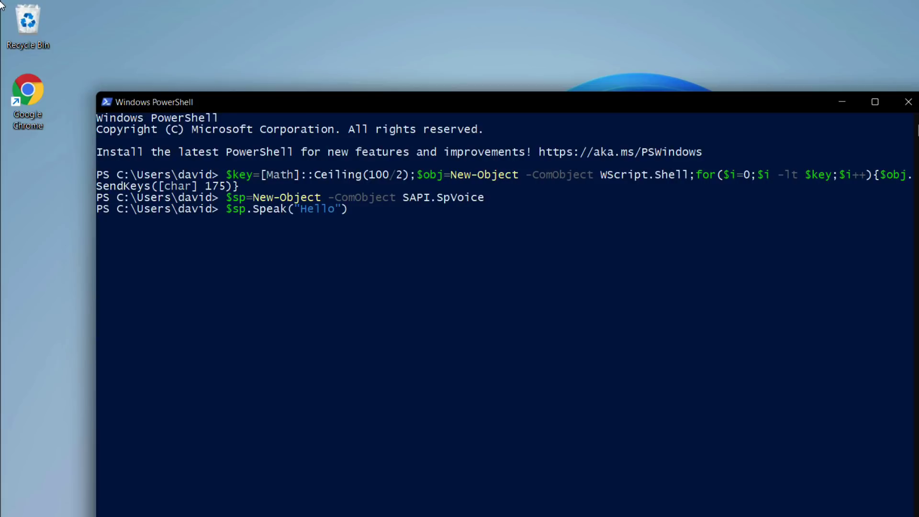
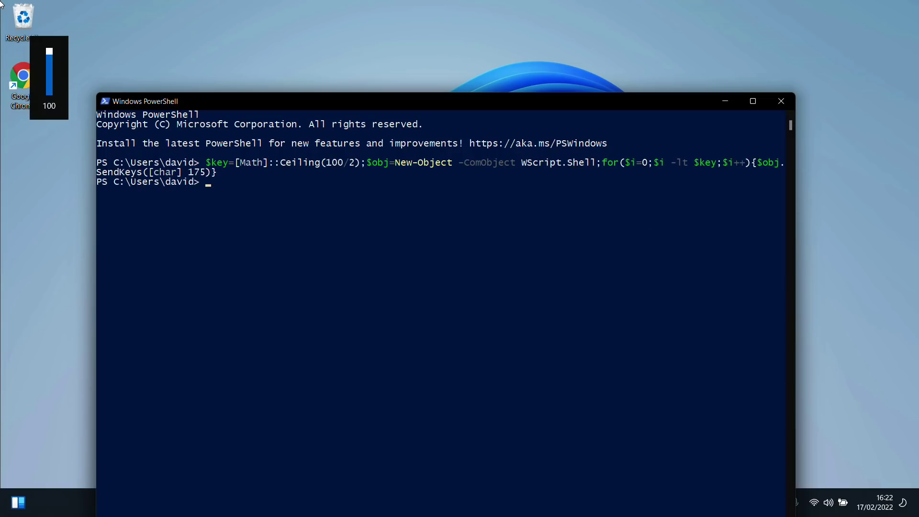
- Enter the $sp.Speak("Hello") command so the SAPI voice says "Hello"
text($sp.Speak("Hello"))
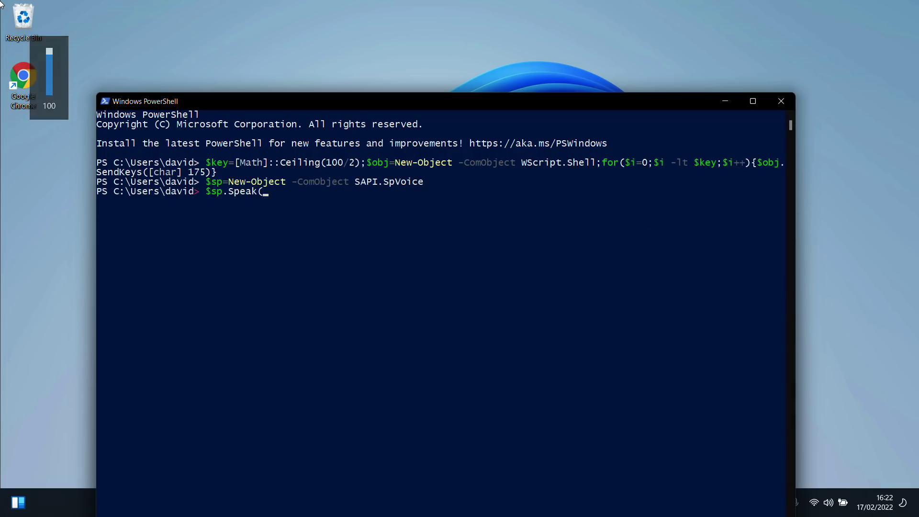
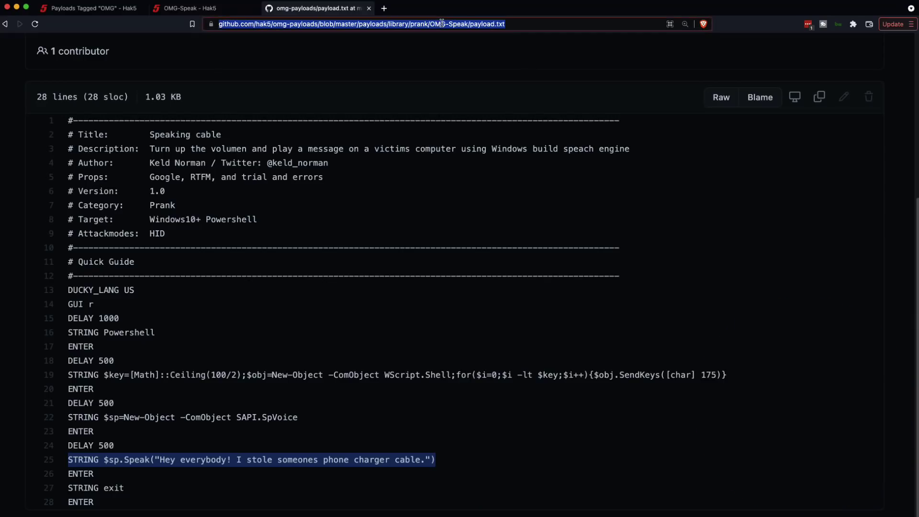
- Go to the Hak5 payload library at payloads.hak5.org
text(e)
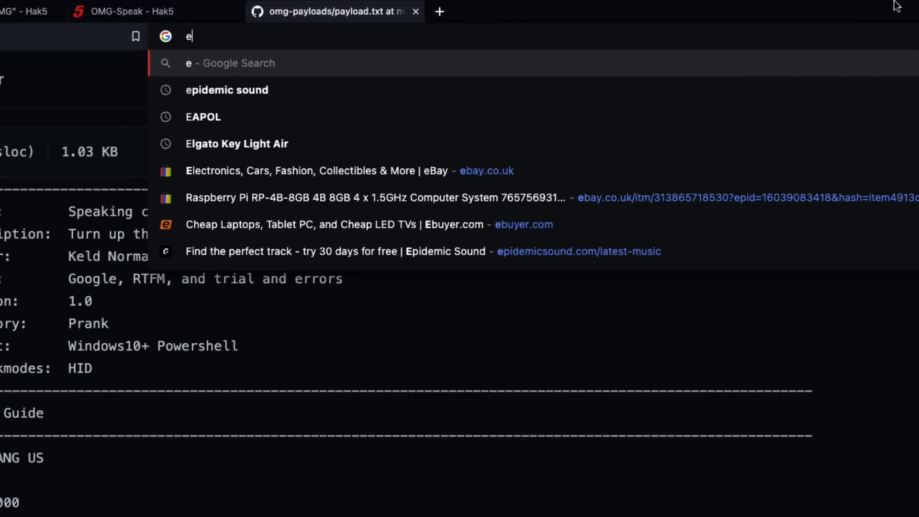
key(BackSpace)
text(payl)
key(Return)
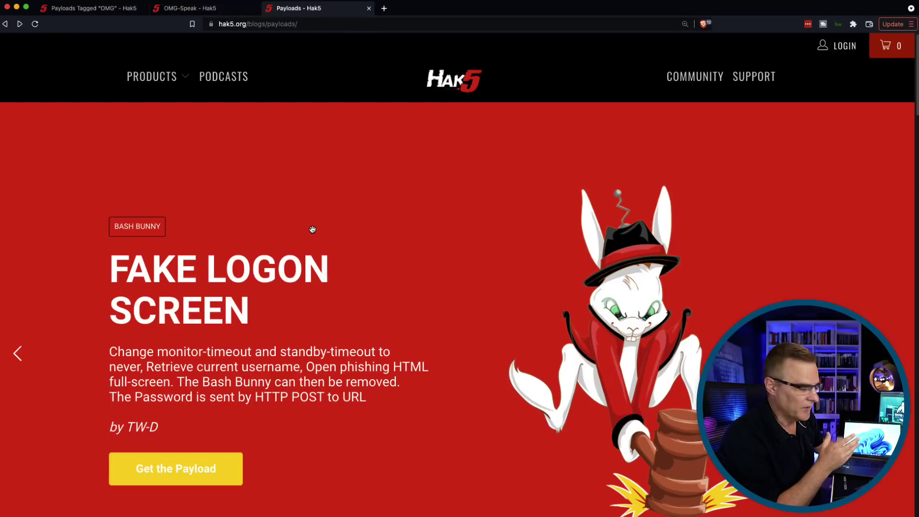
- Show the USB Rubber Ducky Credentials payloads, then reset the filters
scroll(311, 225, down, 10)
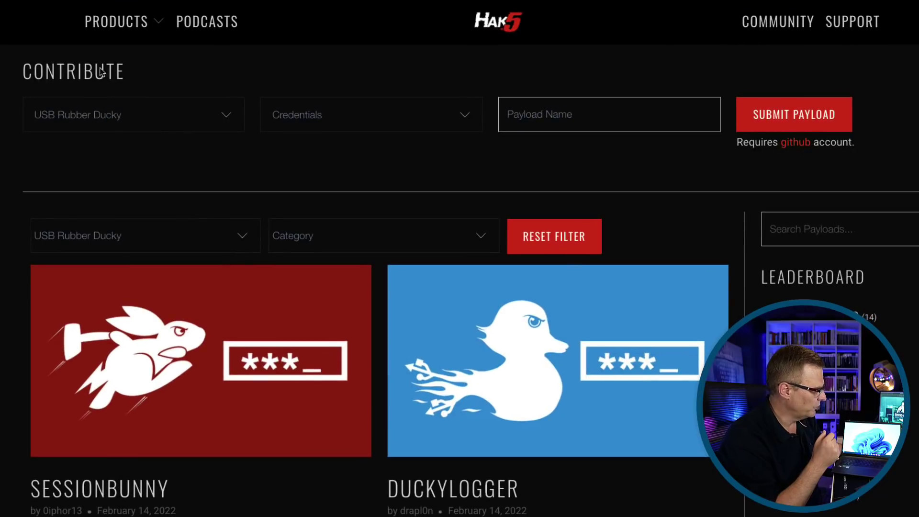
click(222, 236)
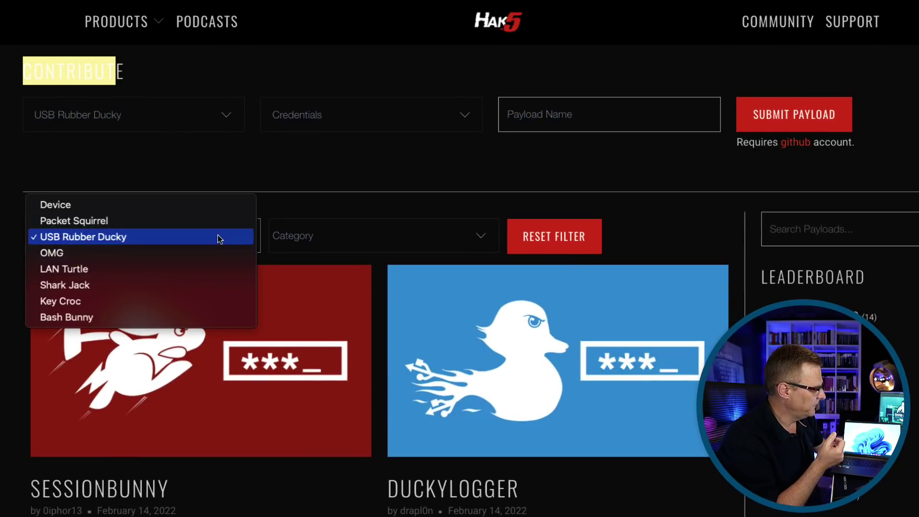
click(219, 238)
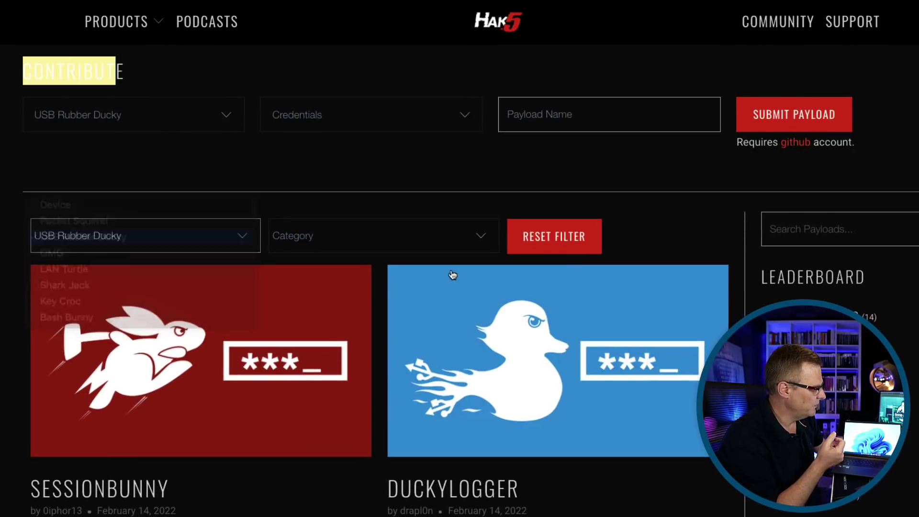
click(439, 248)
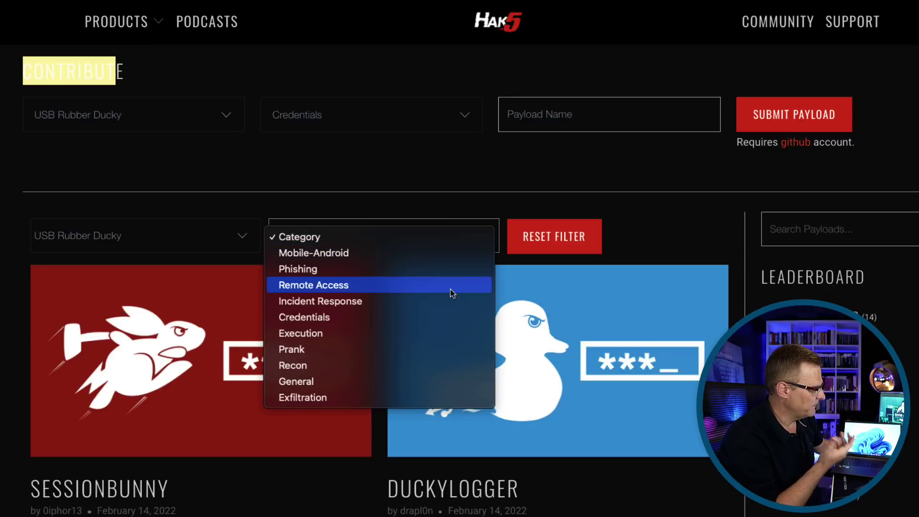
click(463, 315)
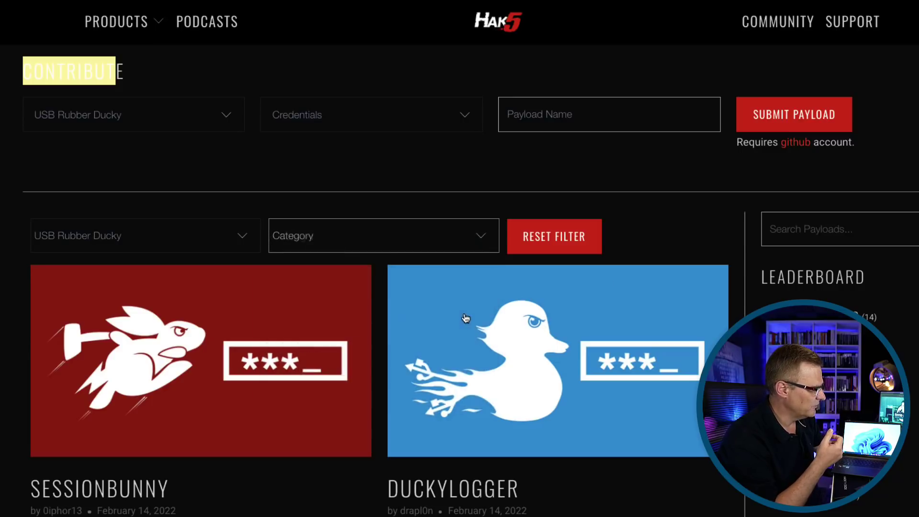
click(590, 243)
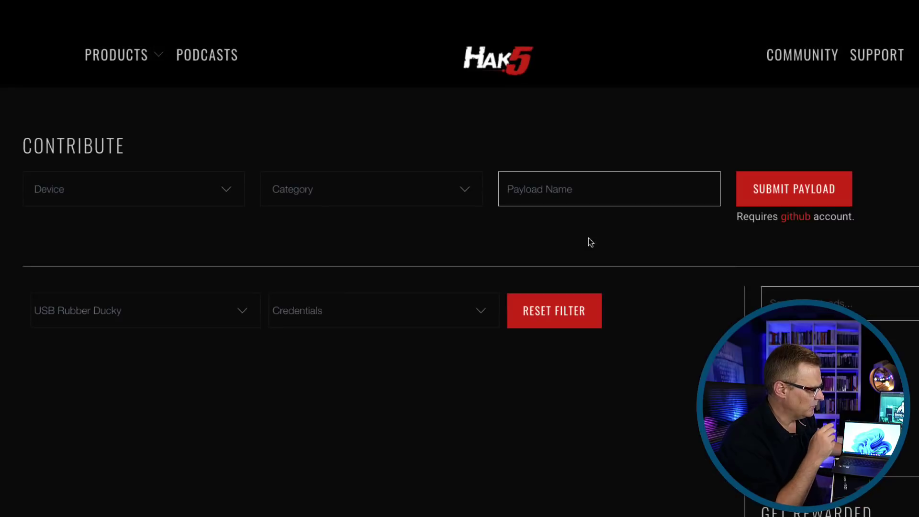
scroll(503, 205, down, 10)
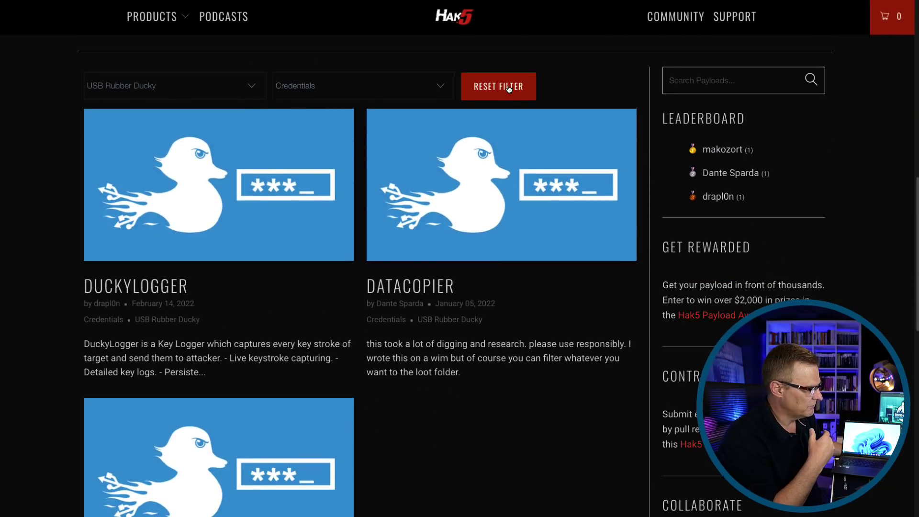
click(508, 89)
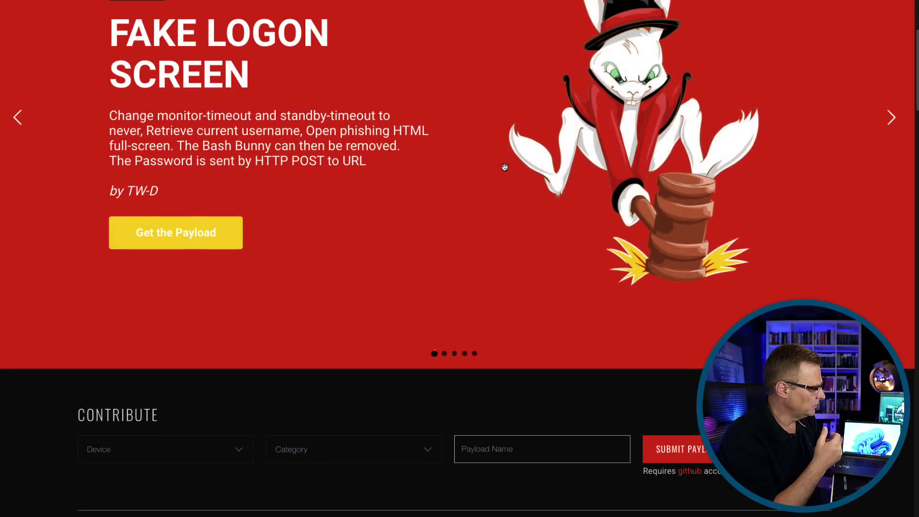
- Scroll the phone's Wi-Fi settings to find and join the fbi network
scroll(504, 167, down, 12)
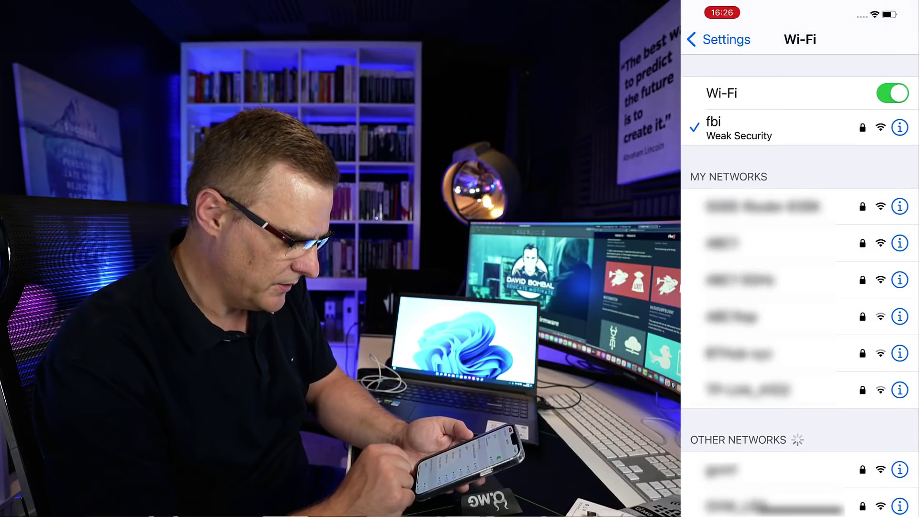
- Go to the phone's browser, clear the address bar and start entering 192.168.4.1
drag(799, 512, 800, 287)
drag(799, 230, 800, 373)
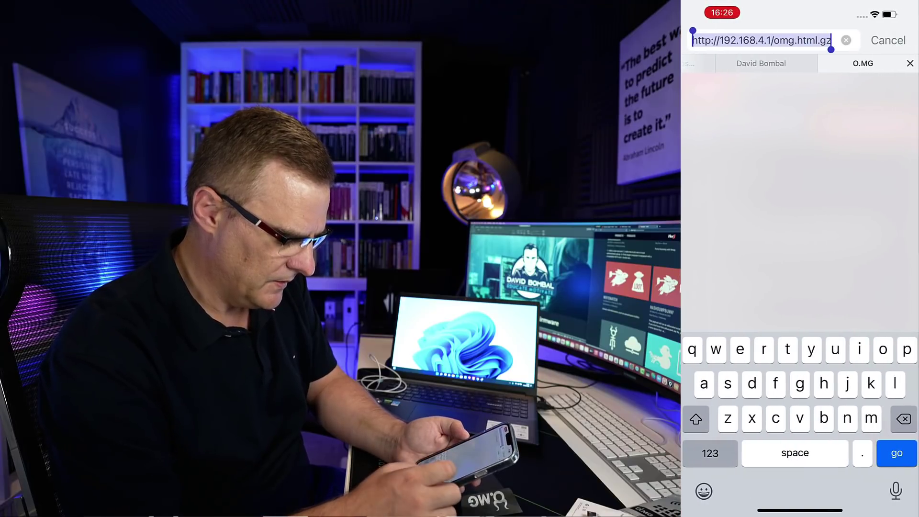
key(BackSpace)
text(19)
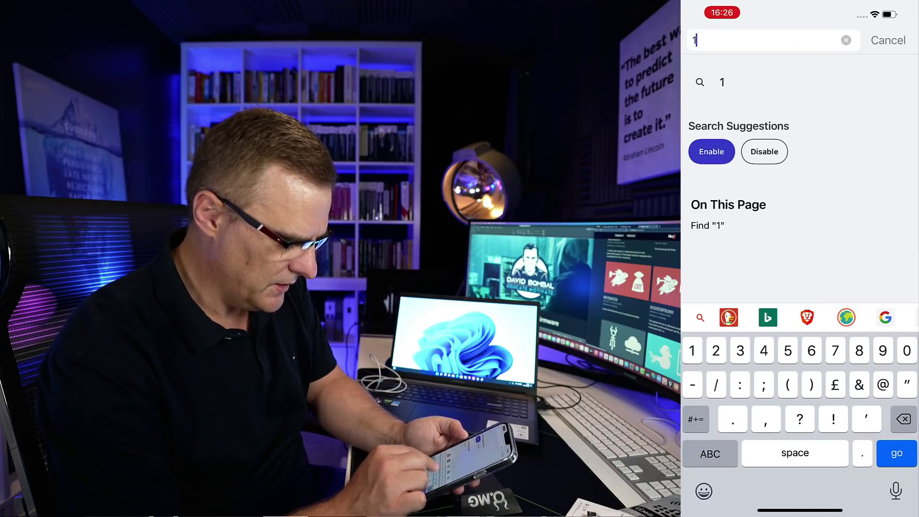
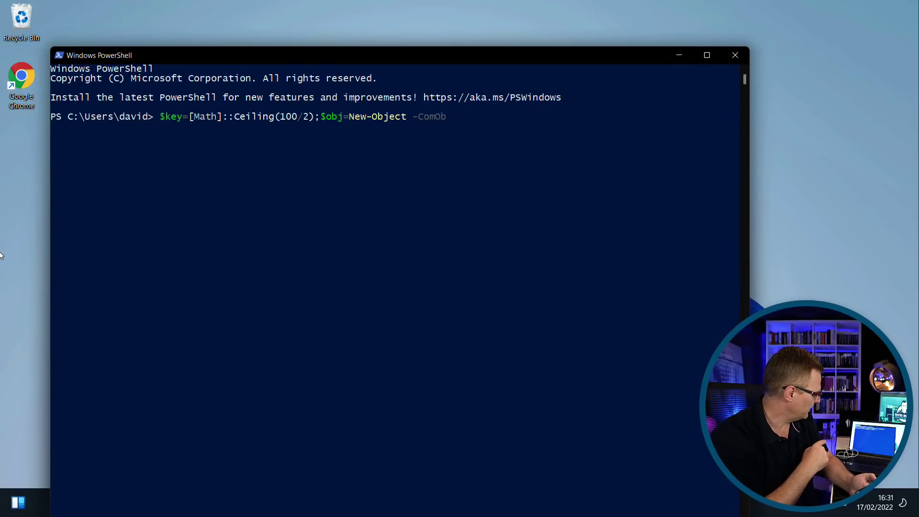
- Run the SendKeys volume-up loop and create a SAPI.SpVoice speech object in $sp
text(ecttttttttttttttttttttttttwScript.Shell;for($i=0;$i -lt $key;$i++){$obj.SendKeys([char] 175)
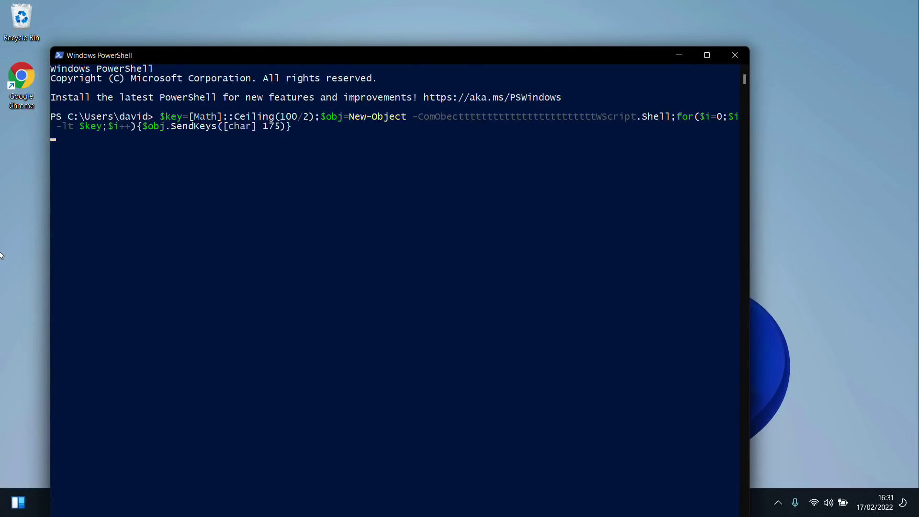
text($sp=New-Object -ComObject SAPI.SpVoice)
key(Return)
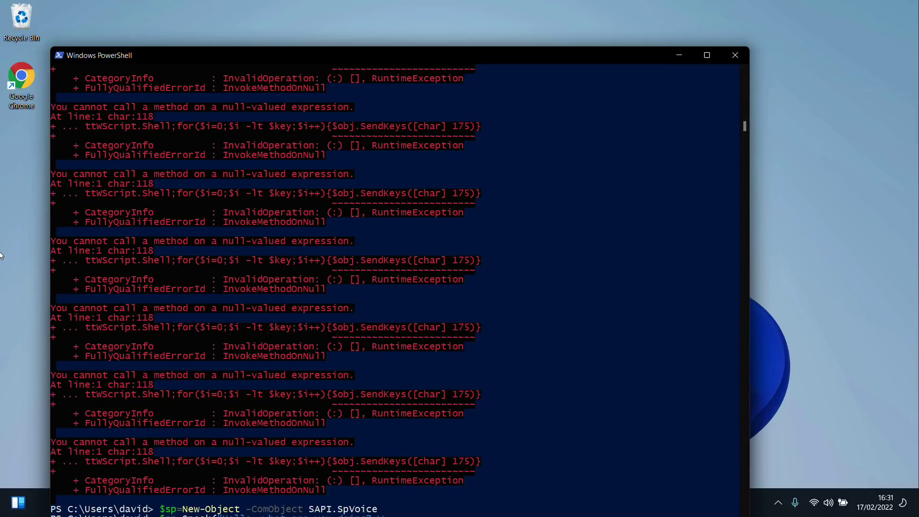
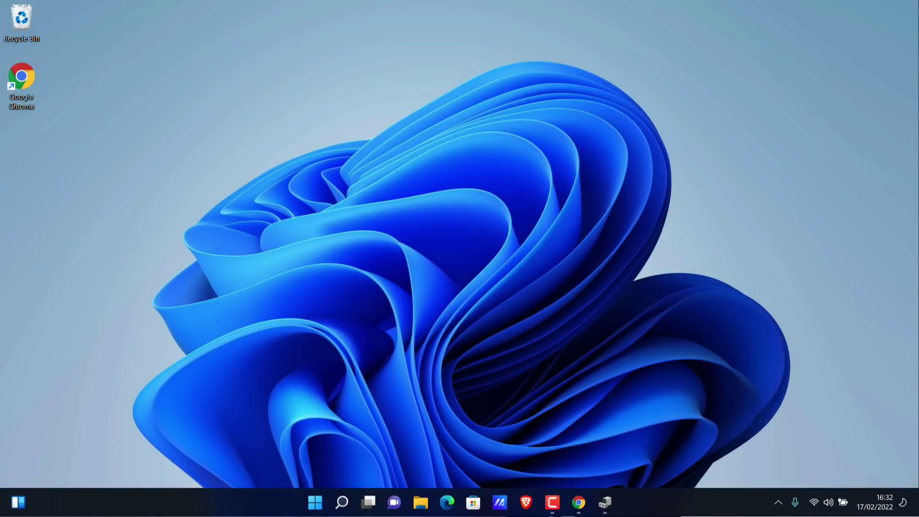
- Bring the Chrome window with the O.MG Web Flasher page forward and select its address bar
click(579, 502)
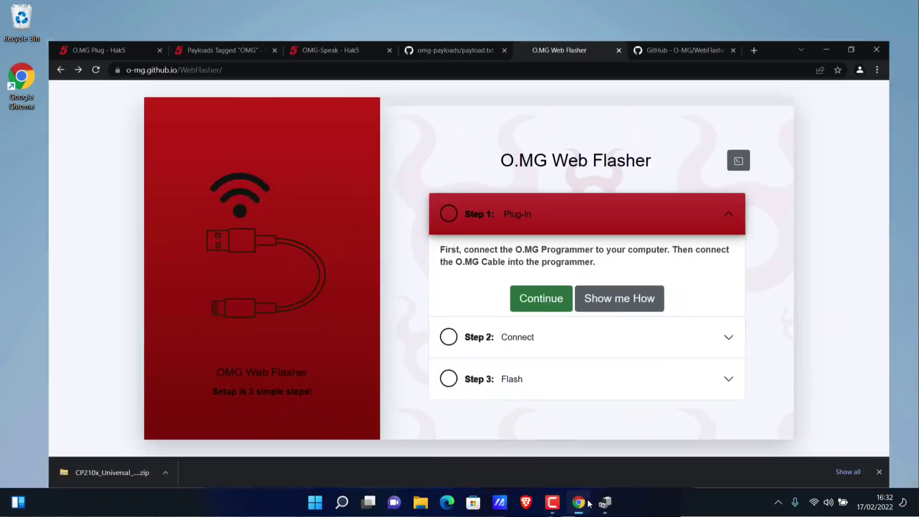
click(353, 29)
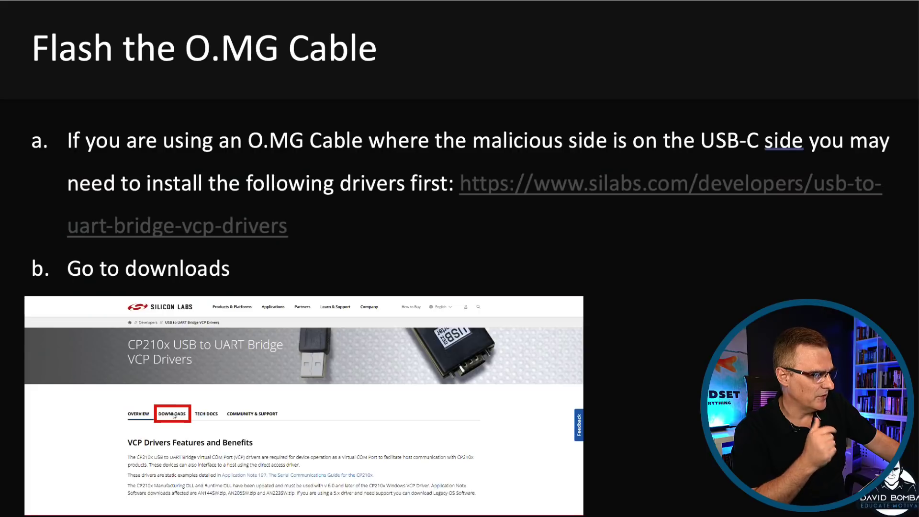
- Advance two slides to 'Connect the O.MG Cable to the O.MG Cable Programmer'
key(Right)
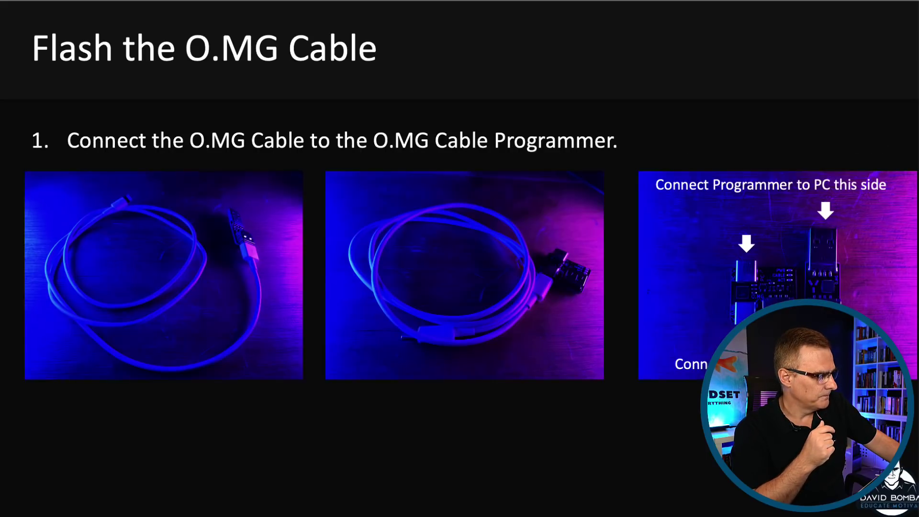
key(Right)
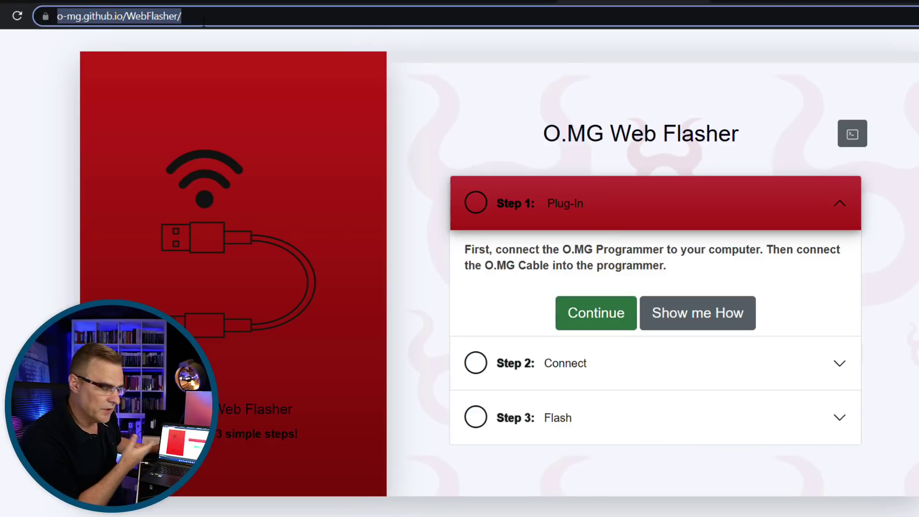
- Confirm the cable is plugged in, then try the CP2102 (COM3) port and cancel the chooser
click(602, 324)
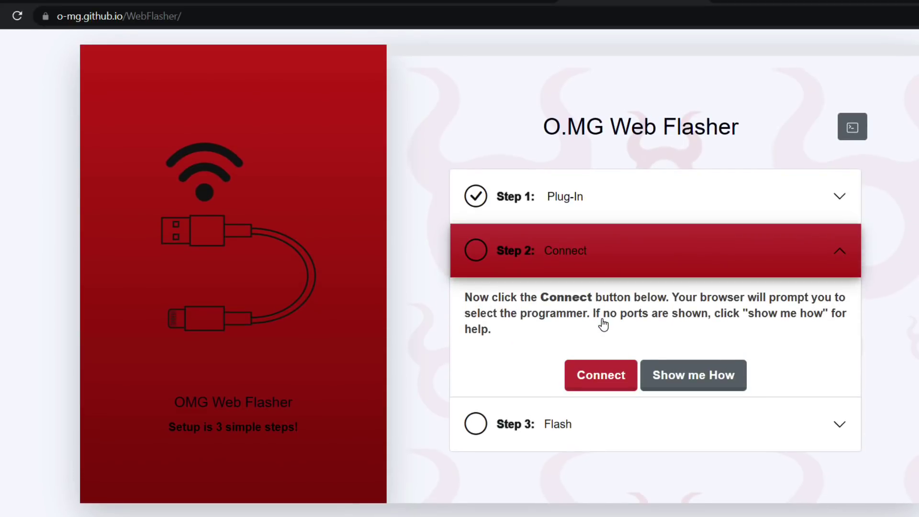
click(611, 381)
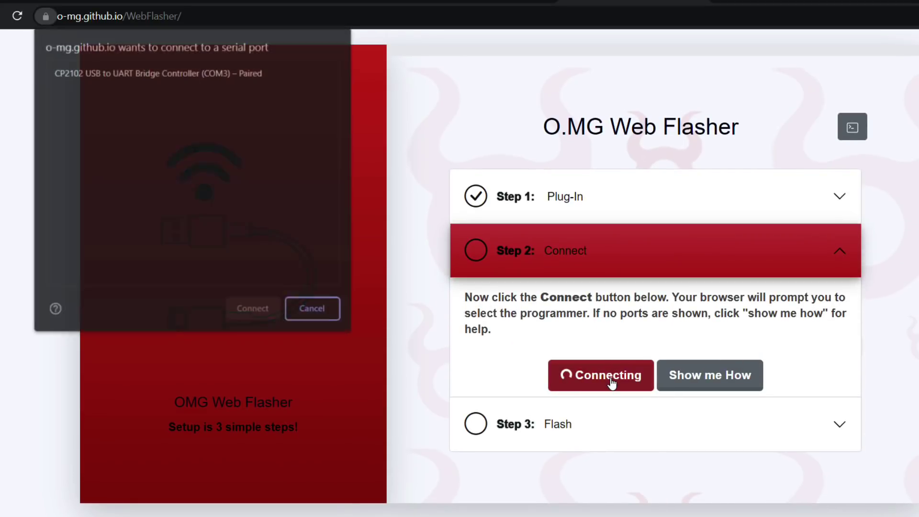
click(159, 78)
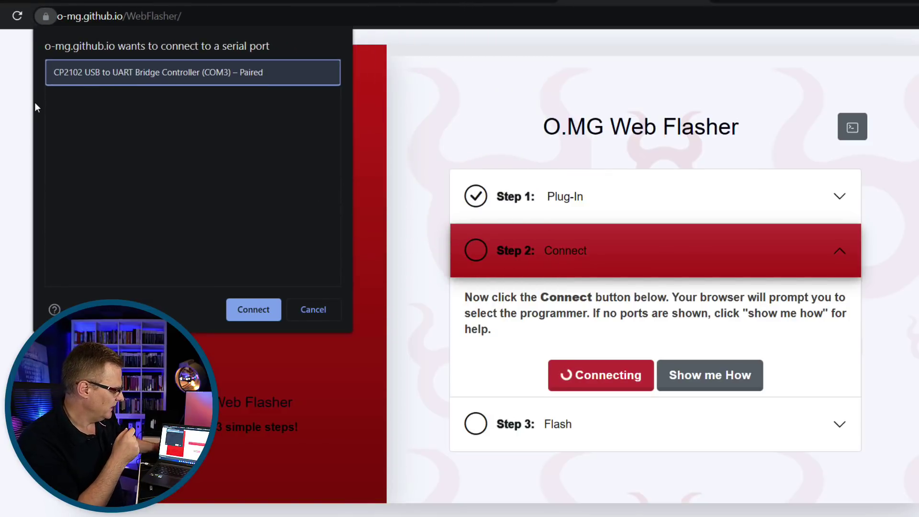
click(323, 308)
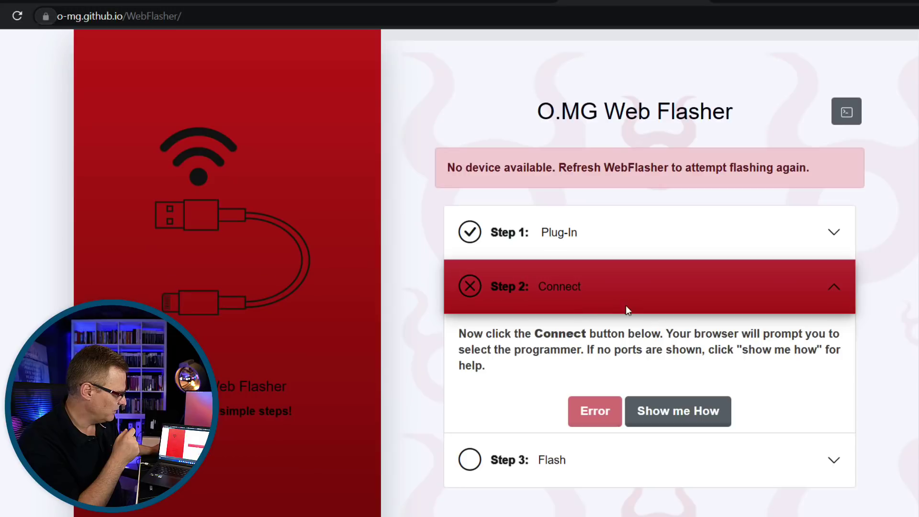
- Open the 'Show me How' connection help and read the CP2102N driver advice
click(686, 420)
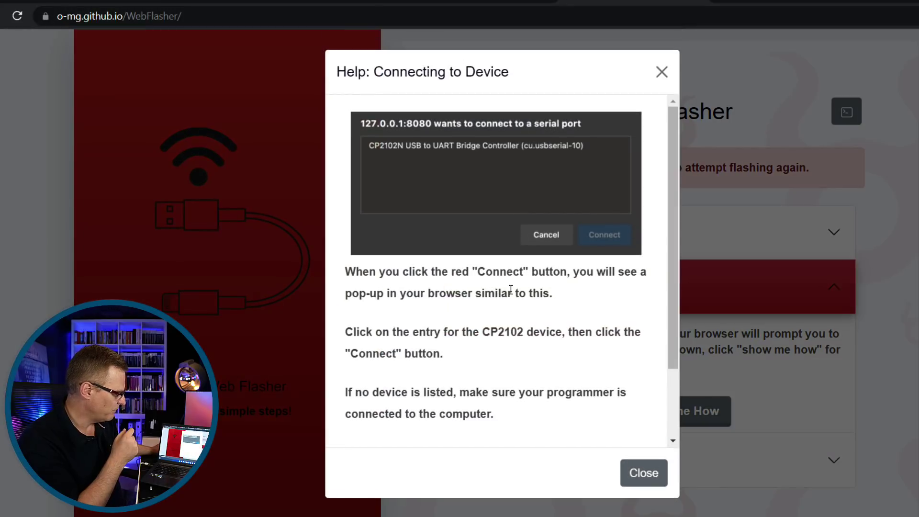
scroll(446, 158, down, 2)
scroll(446, 158, up, 2)
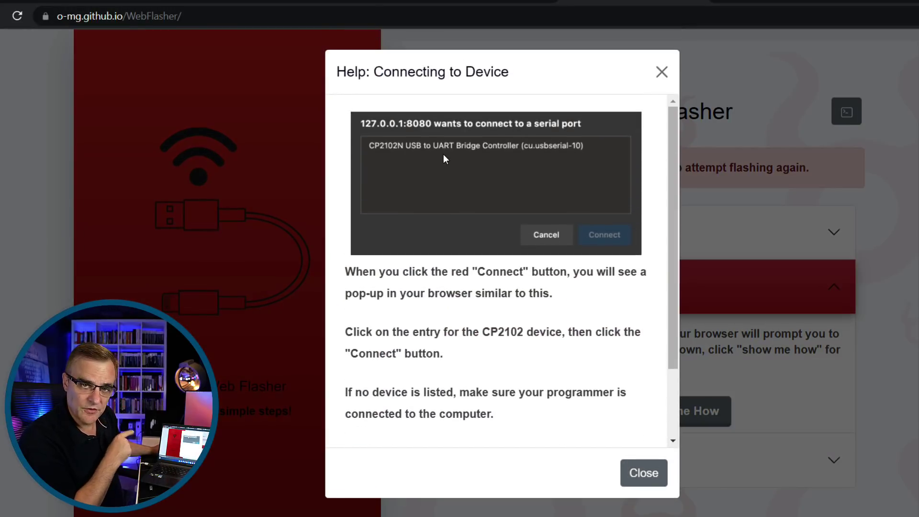
scroll(475, 203, down, 2)
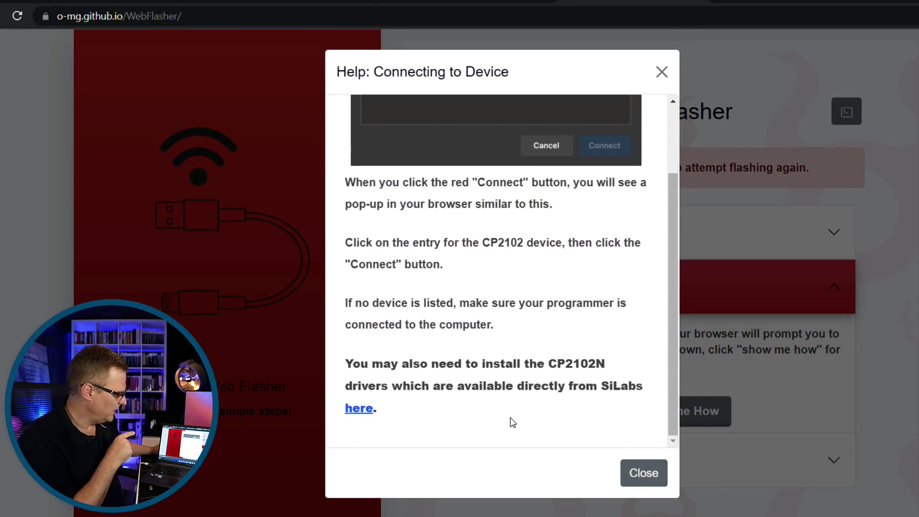
- Open the SiLabs CP210x VCP driver page in a new tab and view its DOWNLOADS section
right_click(358, 411)
click(389, 293)
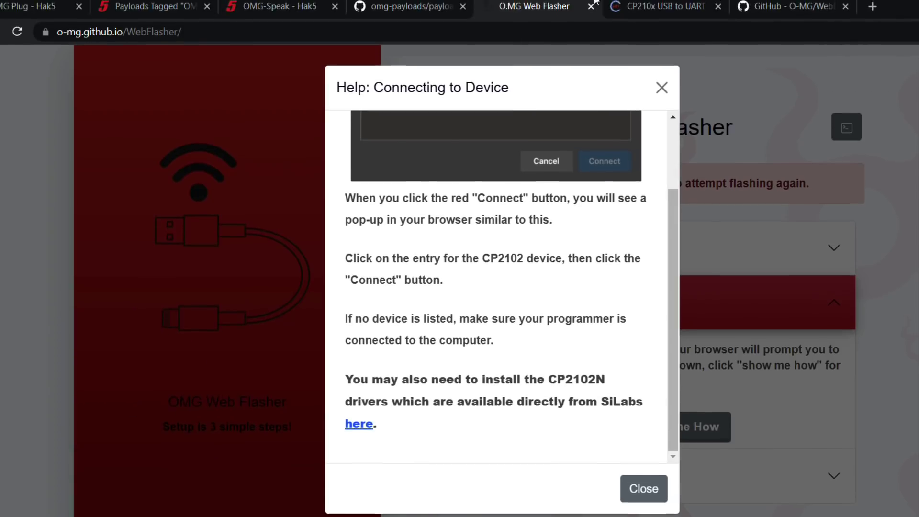
click(639, 6)
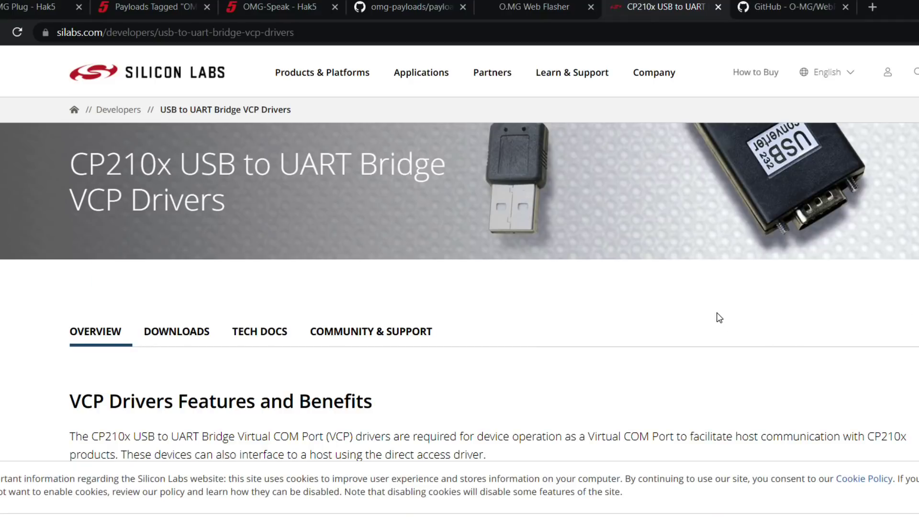
scroll(718, 316, down, 7)
scroll(526, 311, up, 7)
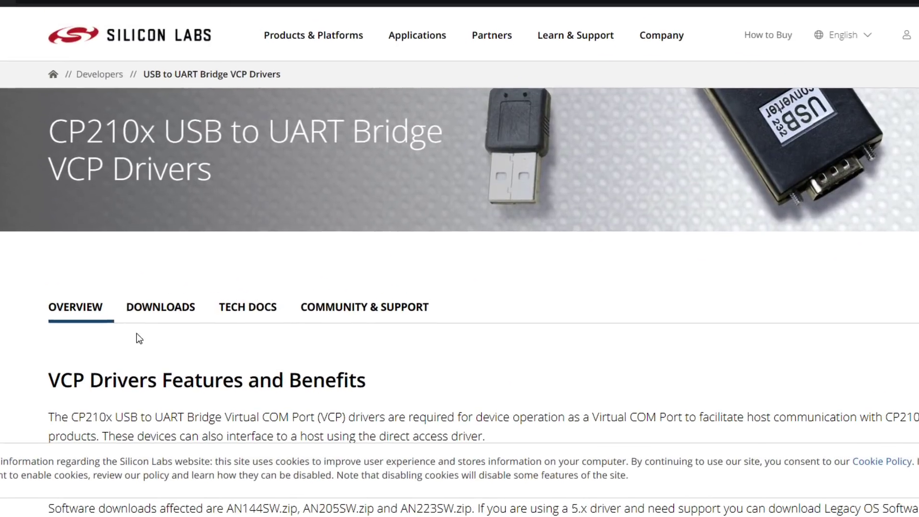
click(159, 307)
scroll(289, 283, down, 5)
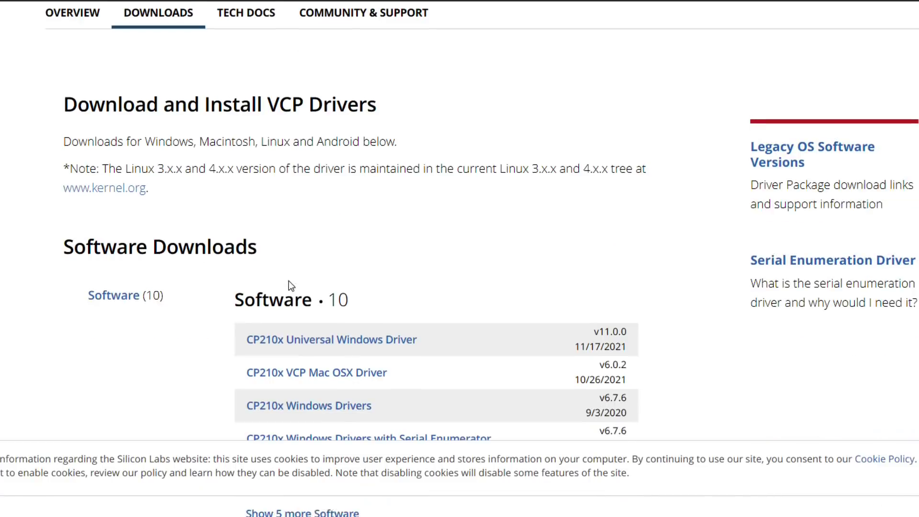
scroll(331, 258, down, 3)
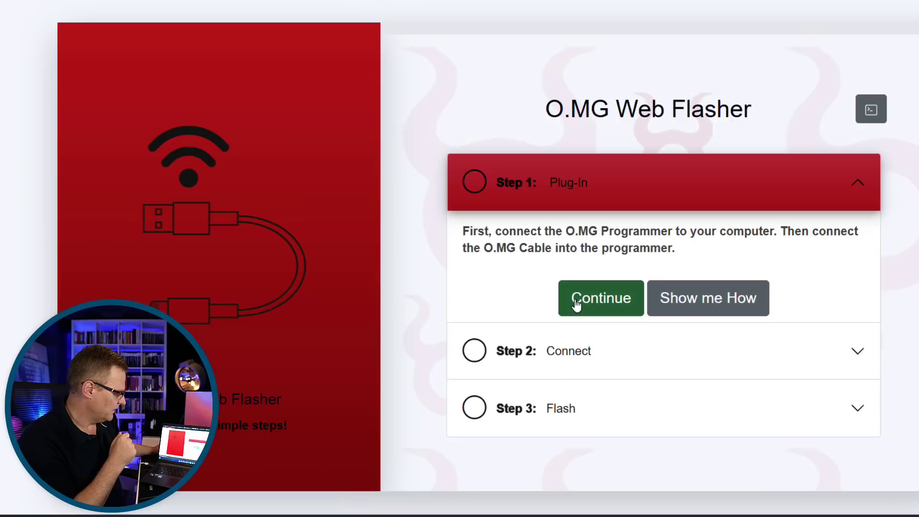
- Connect to the CP2102 USB to UART Bridge port and program the cable's firmware
click(576, 302)
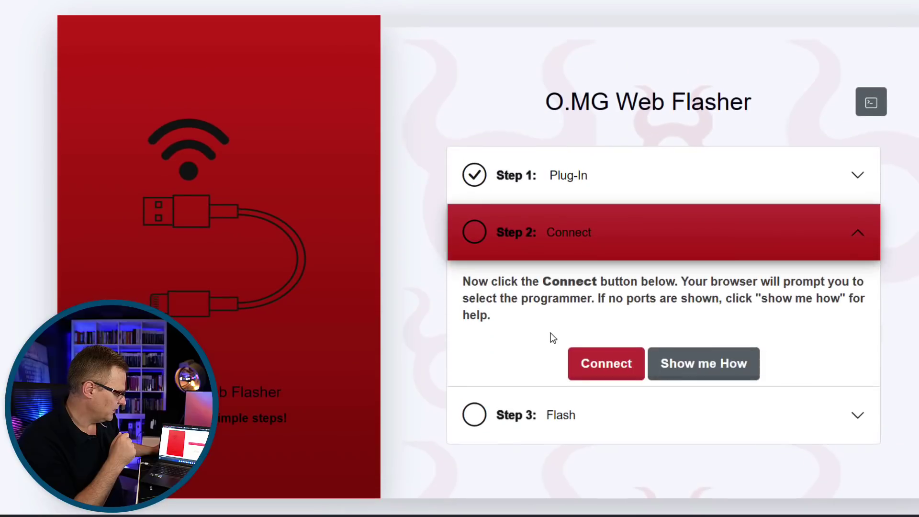
click(602, 358)
click(144, 51)
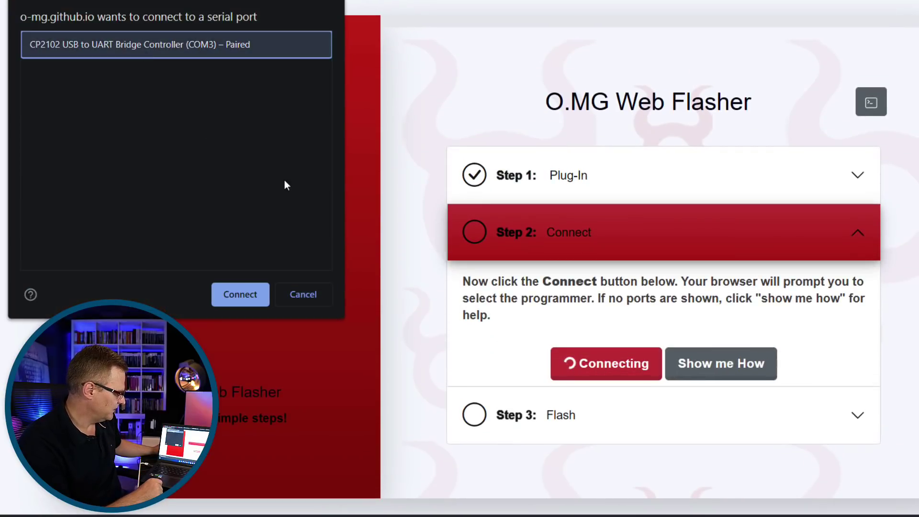
click(254, 301)
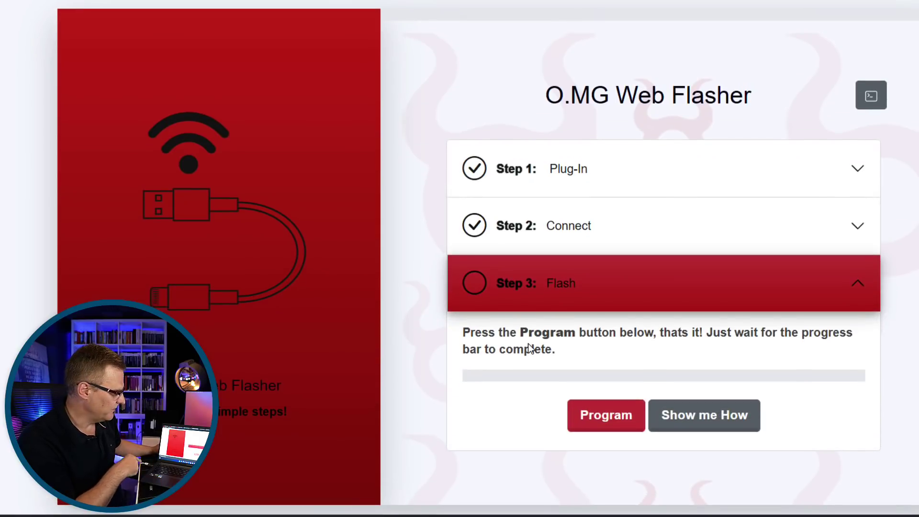
click(609, 417)
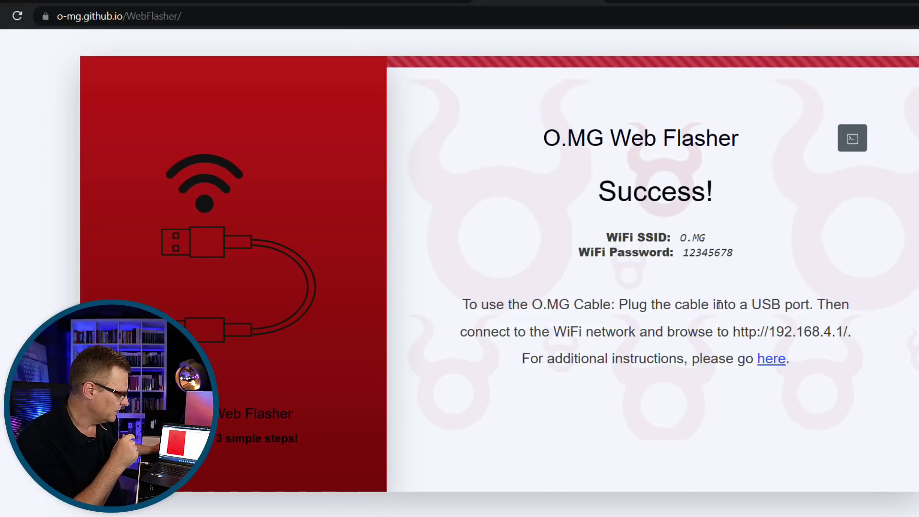
drag(667, 231, 764, 254)
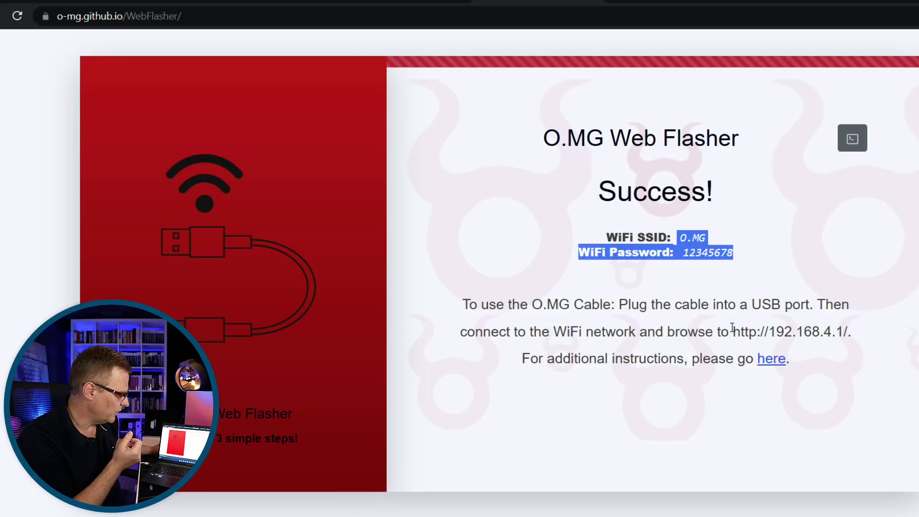
drag(733, 331, 824, 321)
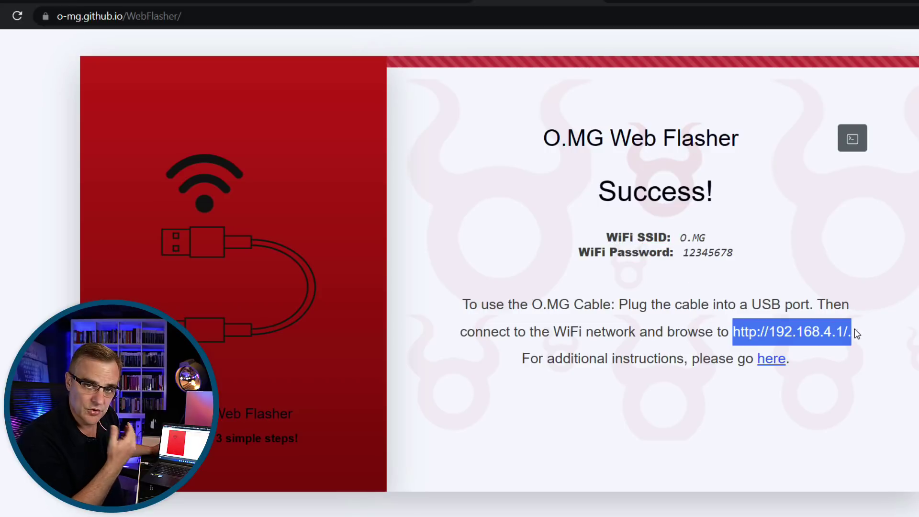
right_click(781, 369)
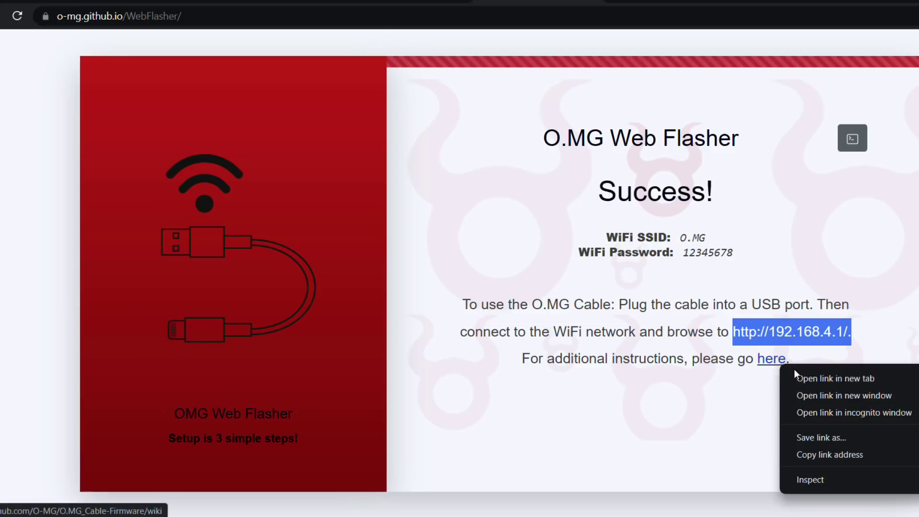
- Open the O.MG_Cable-Firmware wiki Home page in a new tab and scroll through it
click(796, 375)
click(679, 10)
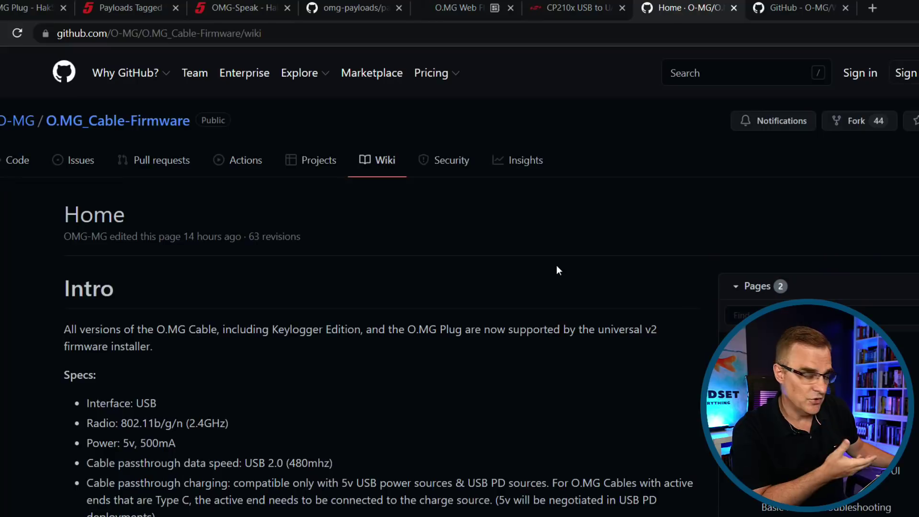
scroll(555, 265, down, 4)
scroll(555, 265, down, 8)
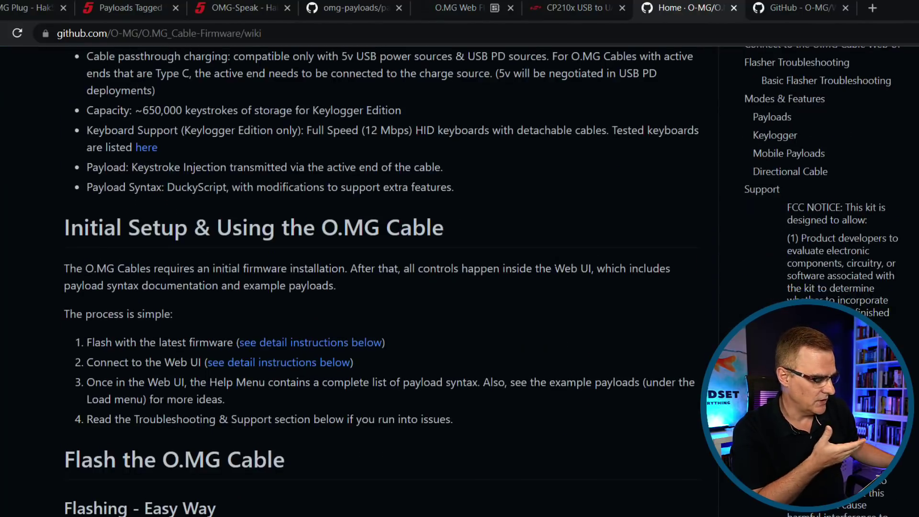
scroll(555, 263, up, 10)
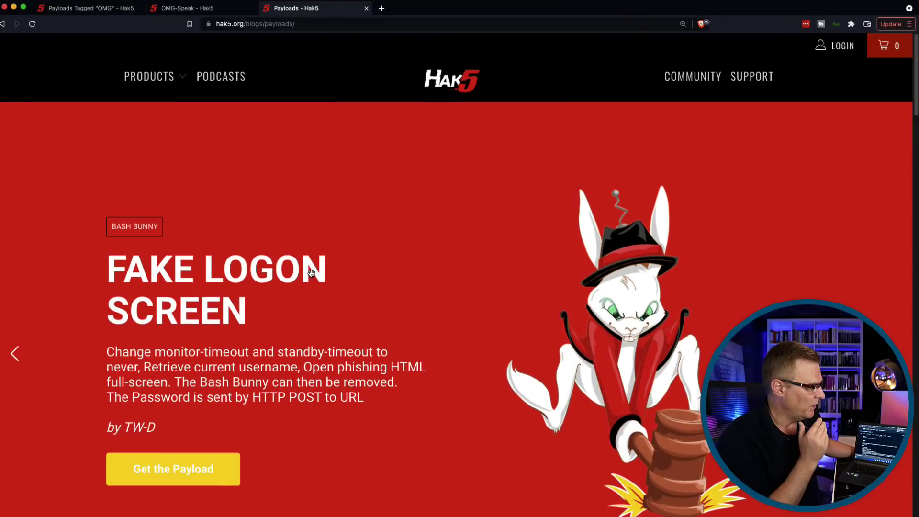
- Scroll the Hak5 Payloads page down to the SessionBunny and DuckyLogger payload cards
scroll(310, 272, down, 15)
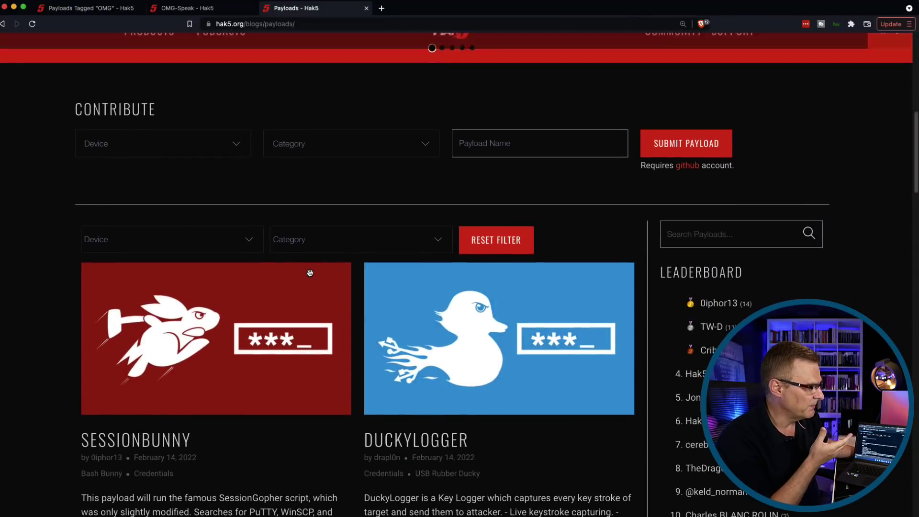